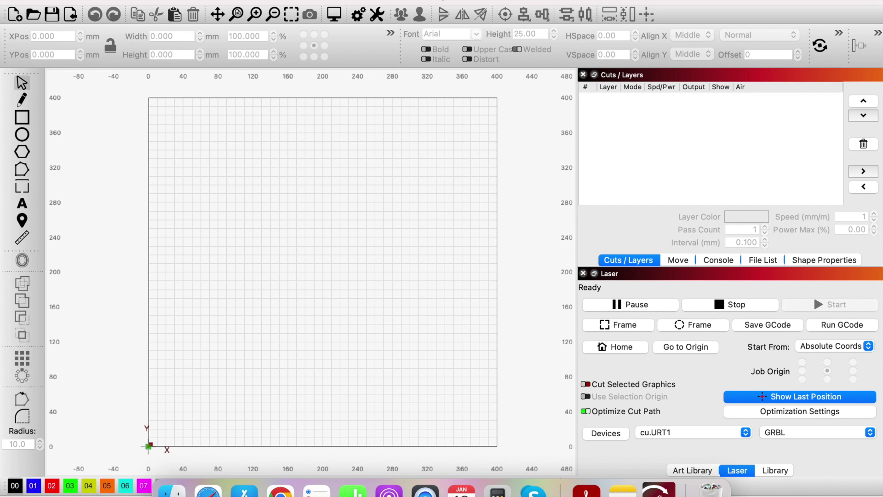
# - Import "valentine rose with stands.svg" from the "Set if 4 roses on stand" folder in Downloads and deselect the artwork
pyautogui.click(92, 1)
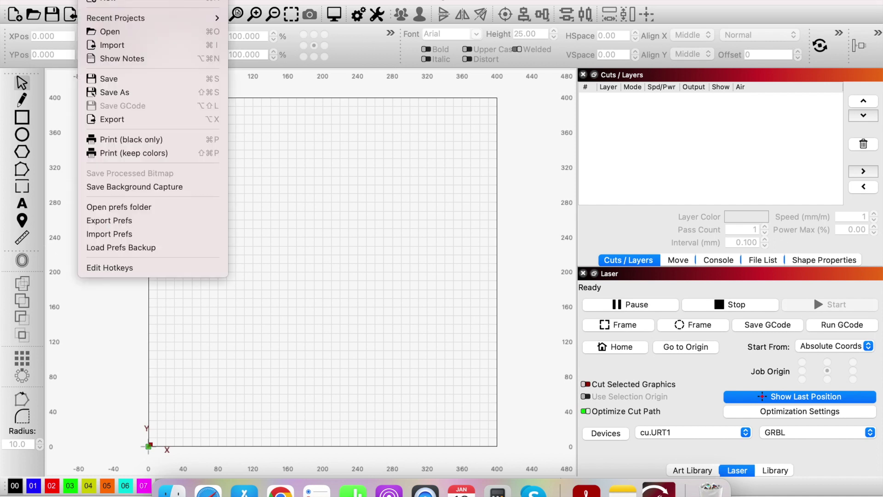
pyautogui.click(129, 46)
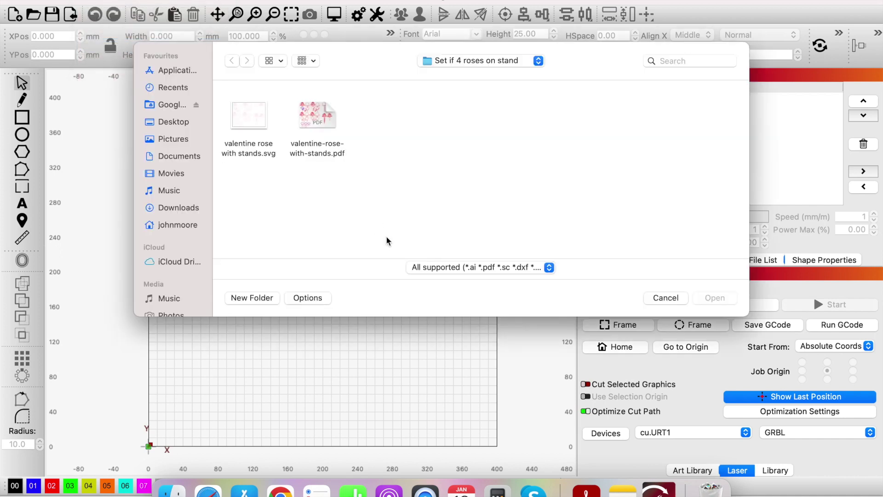
pyautogui.click(183, 208)
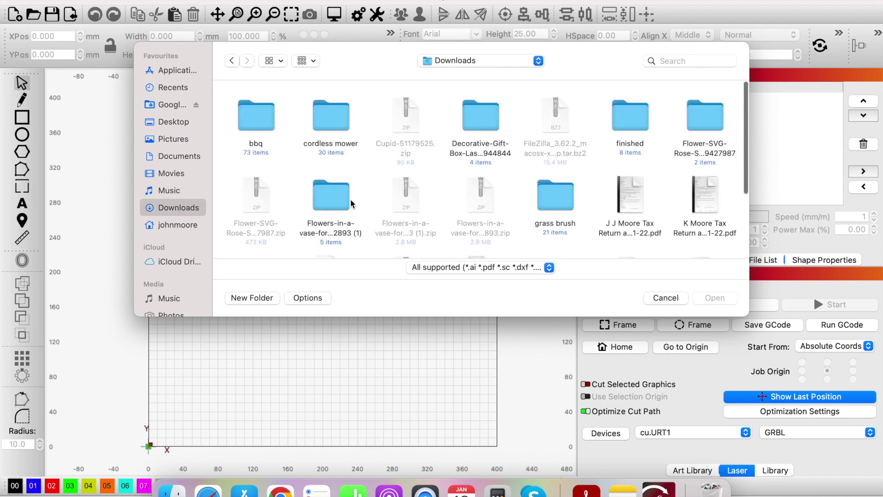
pyautogui.scroll(-5, 351, 200)
pyautogui.scroll(-2, 350, 200)
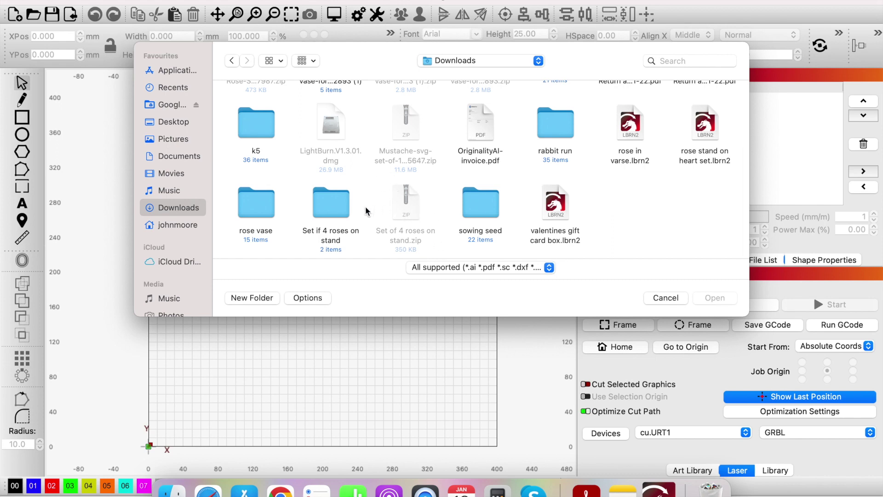
pyautogui.doubleClick(339, 208)
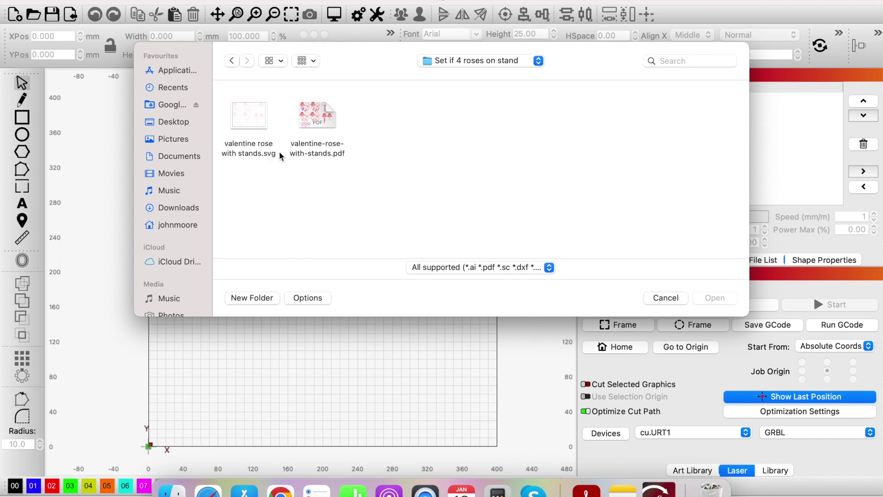
pyautogui.click(251, 121)
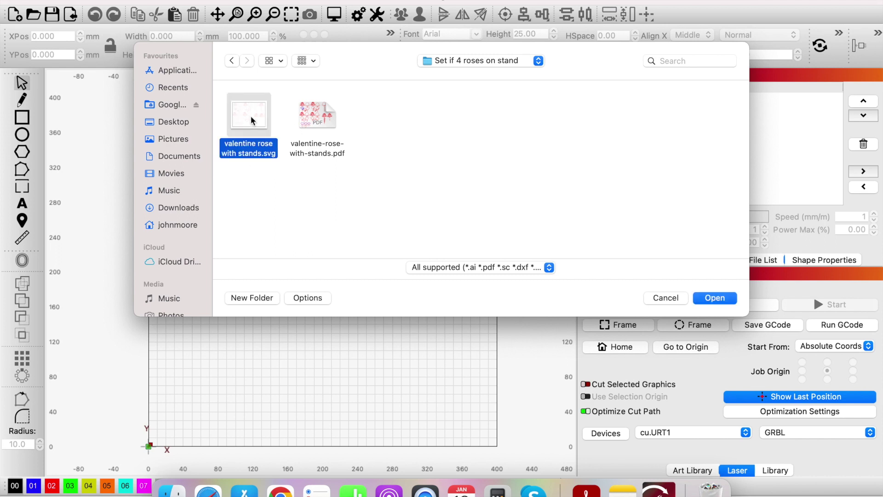
pyautogui.click(724, 299)
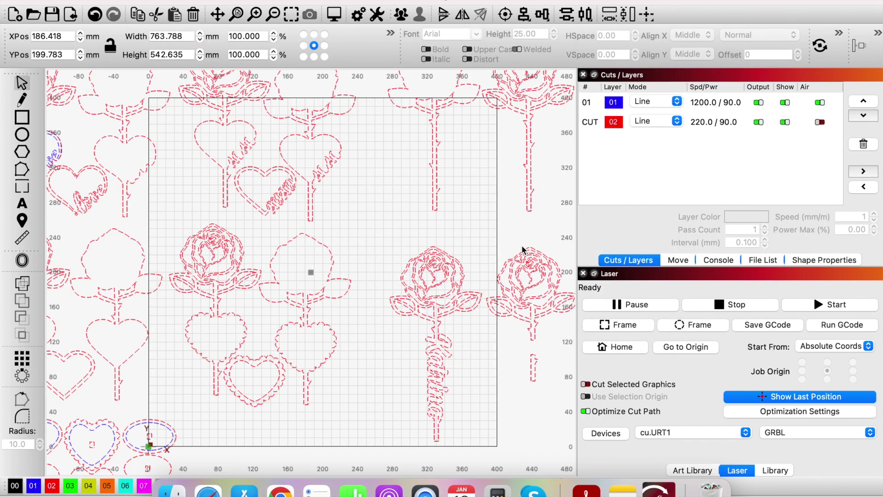
pyautogui.scroll(-3, 521, 244)
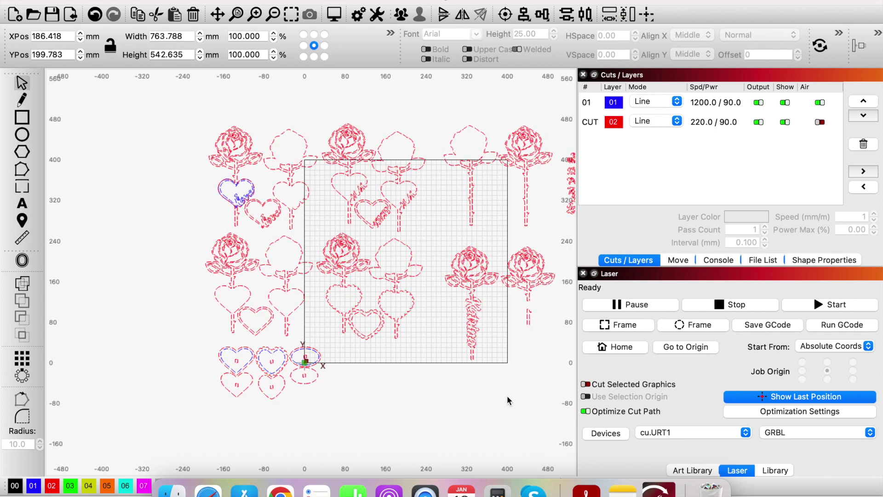
pyautogui.click(508, 400)
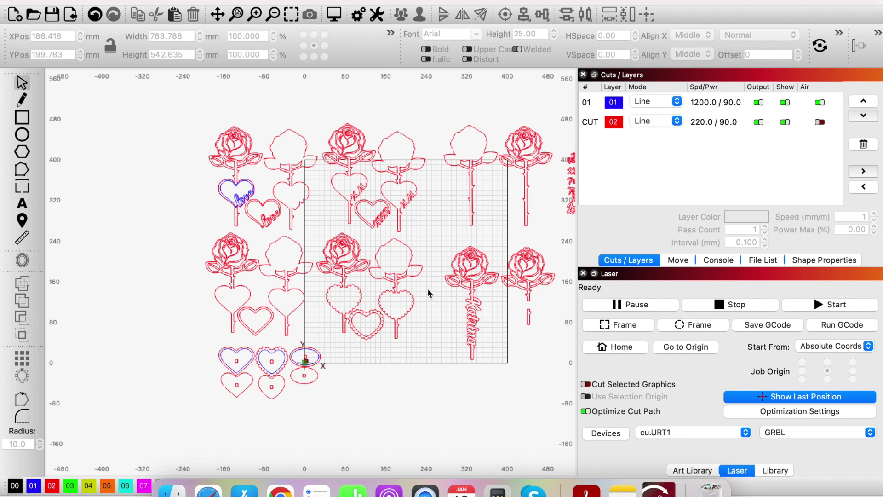
# - Inspect the love, XOXO, plain and scalloped heart pieces and the stand bases of the imported rose set
pyautogui.scroll(3, 298, 245)
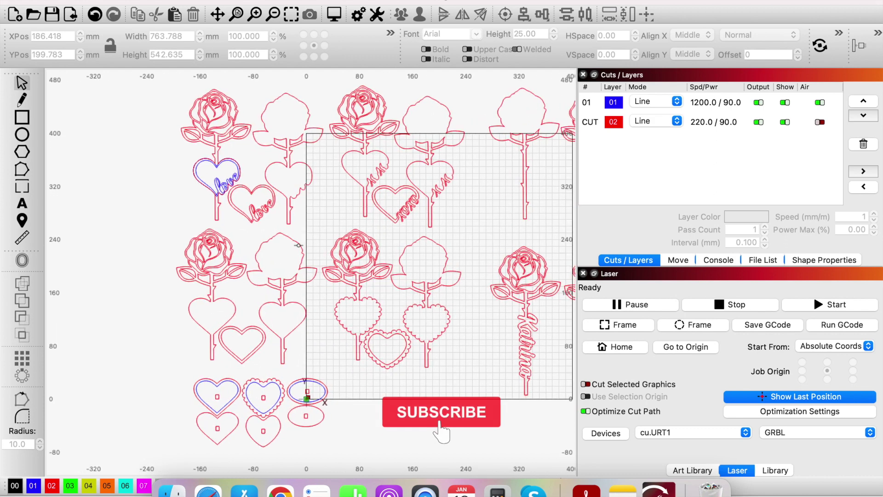
pyautogui.click(273, 201)
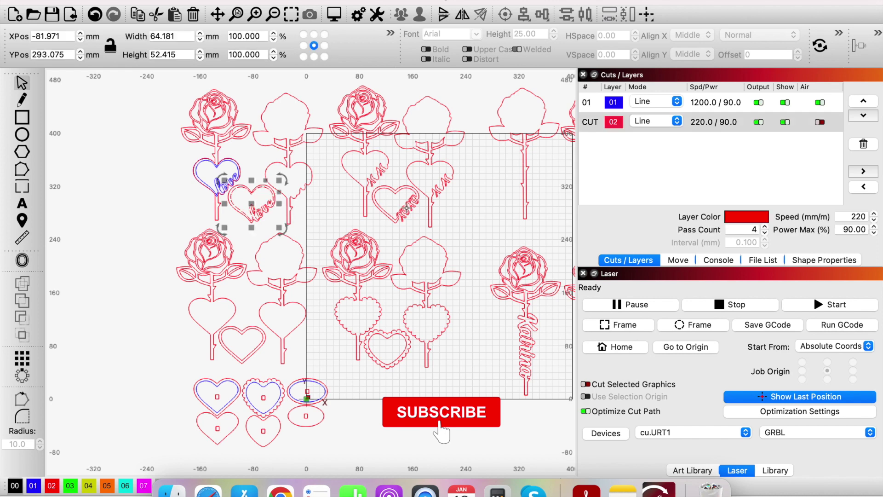
pyautogui.click(407, 208)
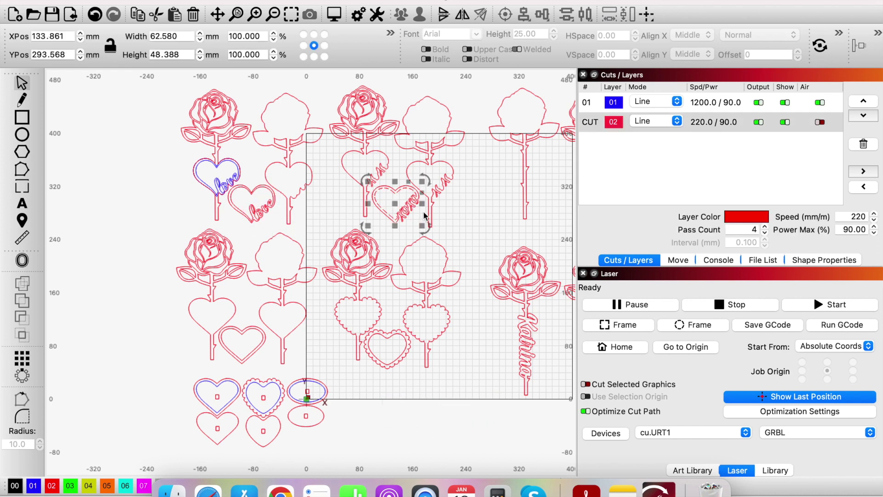
pyautogui.click(252, 354)
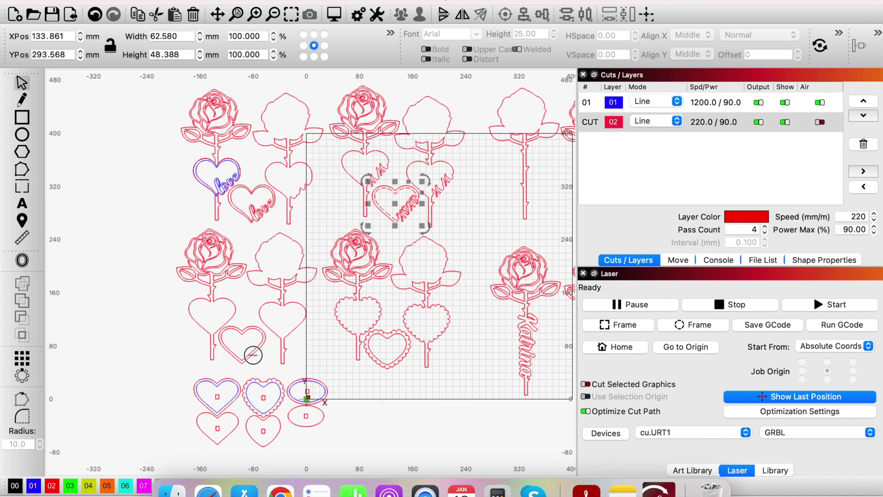
pyautogui.click(399, 339)
pyautogui.click(266, 422)
pyautogui.moveTo(168, 374); pyautogui.dragTo(352, 453)
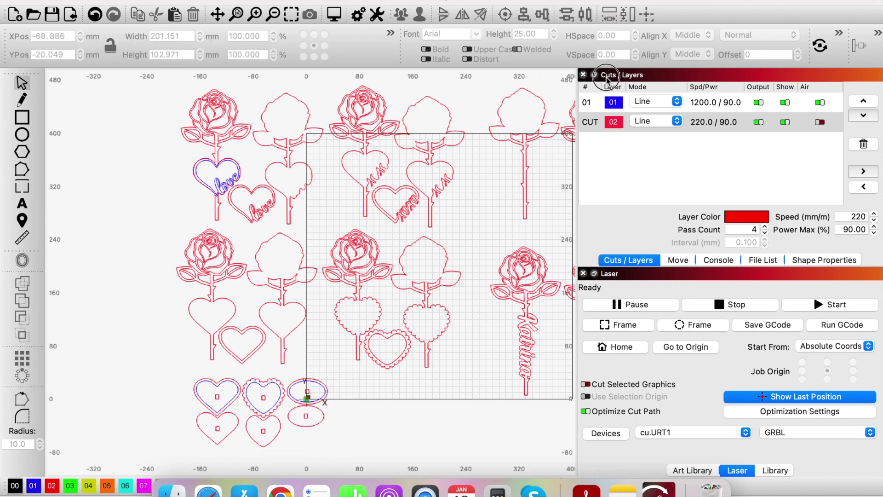
# - Move the long-stem and personalised rose designs well clear of the work area's right side, to X 869, Y 224 mm
pyautogui.scroll(-2, 414, 276)
pyautogui.click(457, 274)
pyautogui.moveTo(457, 273); pyautogui.dragTo(393, 243)
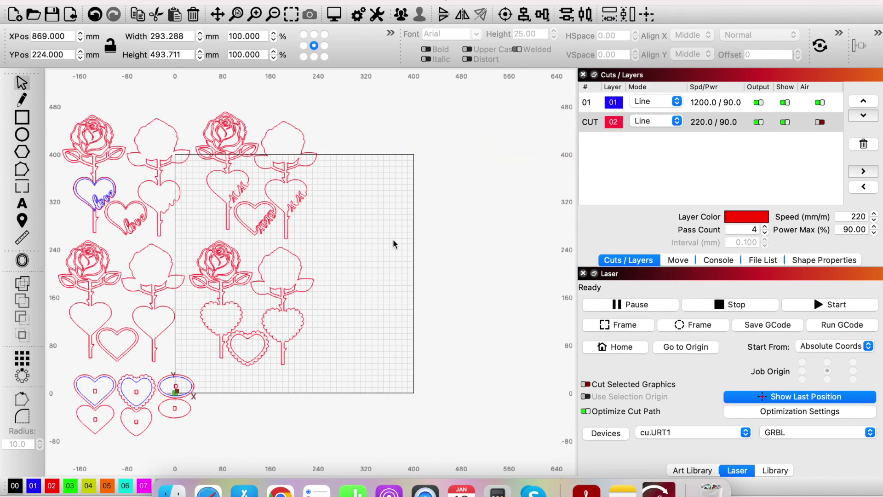
pyautogui.hscroll(-2, 213, 149)
pyautogui.click(212, 148)
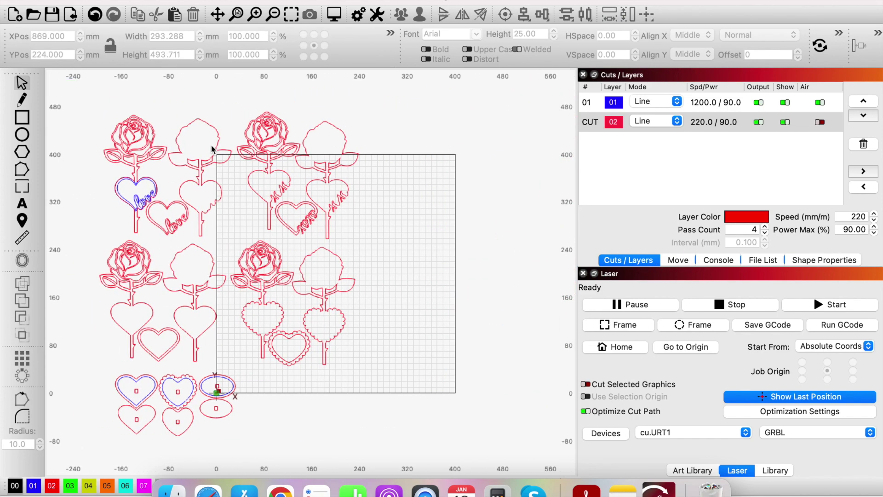
# - Move the love rose set to X 396, Y 257 mm and place the plain heart stand pieces directly beneath it
pyautogui.moveTo(84, 87); pyautogui.dragTo(235, 244)
pyautogui.moveTo(170, 177); pyautogui.dragTo(453, 250)
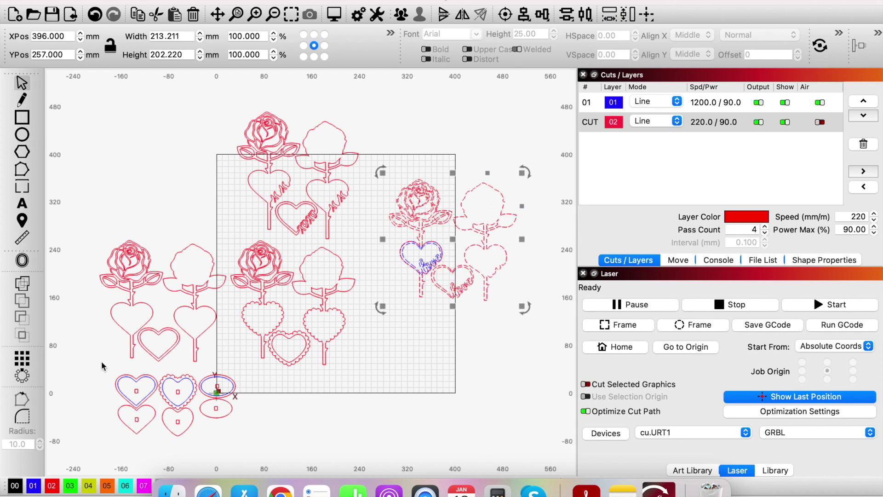
pyautogui.moveTo(102, 366); pyautogui.dragTo(158, 441)
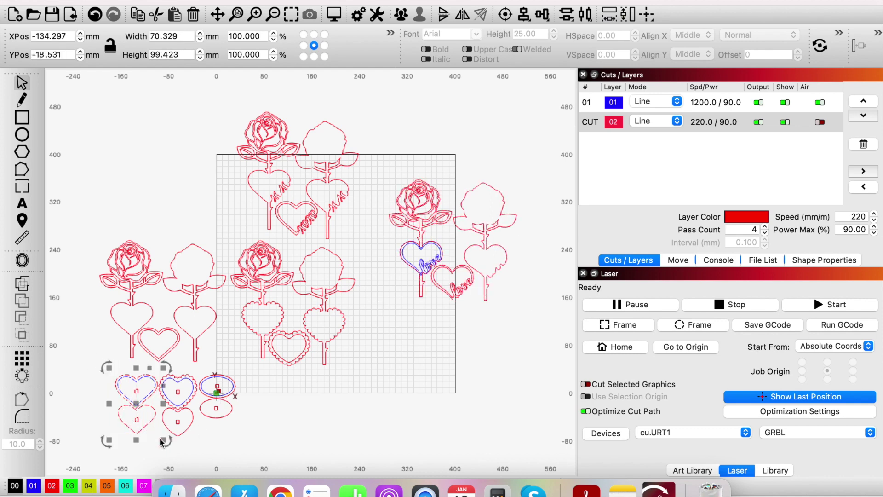
pyautogui.moveTo(142, 409); pyautogui.dragTo(456, 337)
# - Move all the remaining rose and stand designs off the work area's left side, to X -272, Y 195 mm
pyautogui.moveTo(85, 86); pyautogui.dragTo(387, 471)
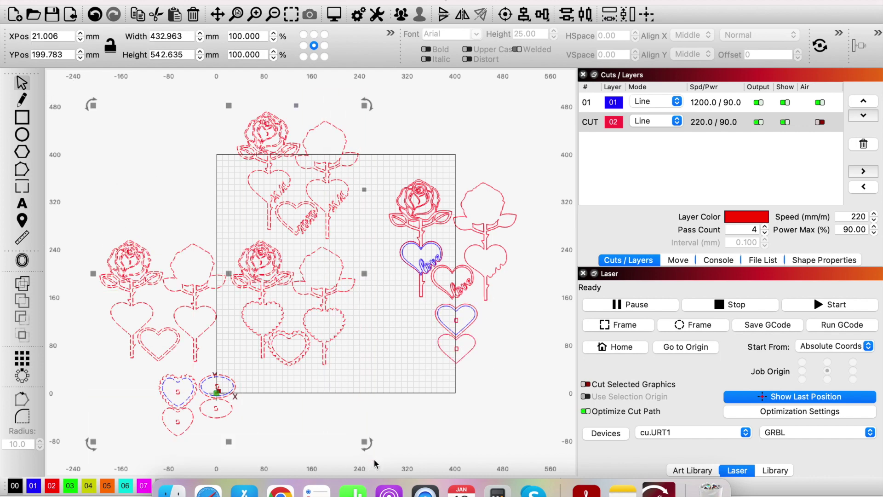
pyautogui.moveTo(229, 271); pyautogui.dragTo(47, 278)
pyautogui.click(371, 176)
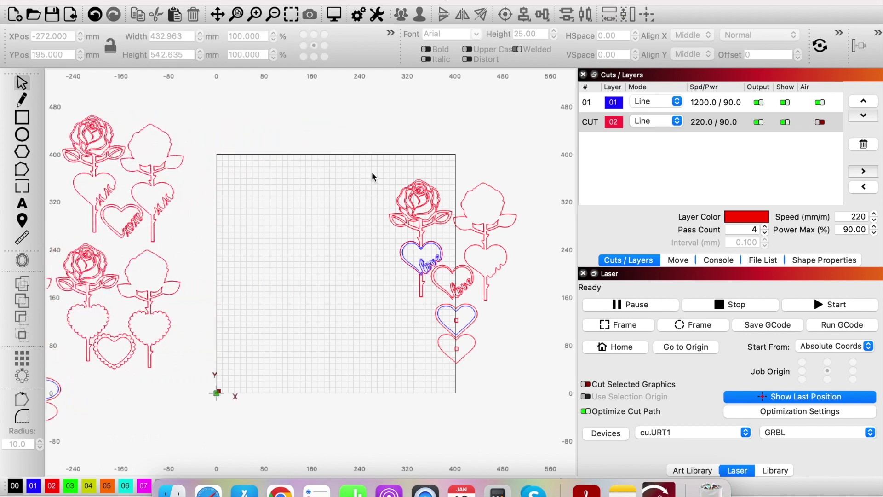
# - Move the love rose set with its heart stand into the work area at X 158, Y 214 mm
pyautogui.moveTo(368, 158); pyautogui.dragTo(551, 435)
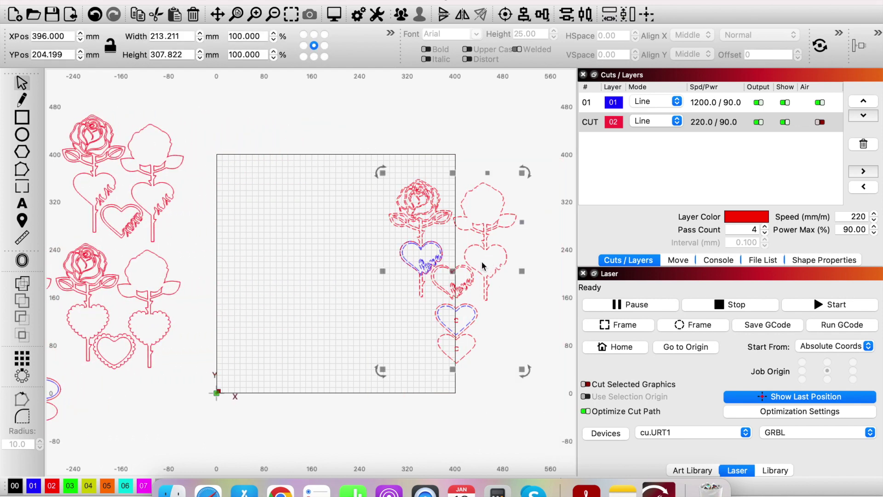
pyautogui.moveTo(451, 272); pyautogui.dragTo(309, 267)
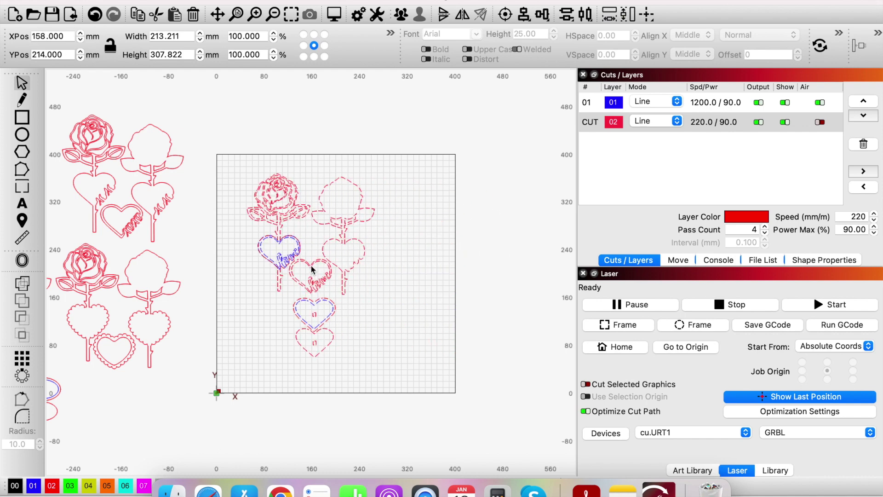
pyautogui.click(422, 271)
# - Try to move an inner petal piece of the detailed rose on its own, and undo the move
pyautogui.scroll(4, 300, 213)
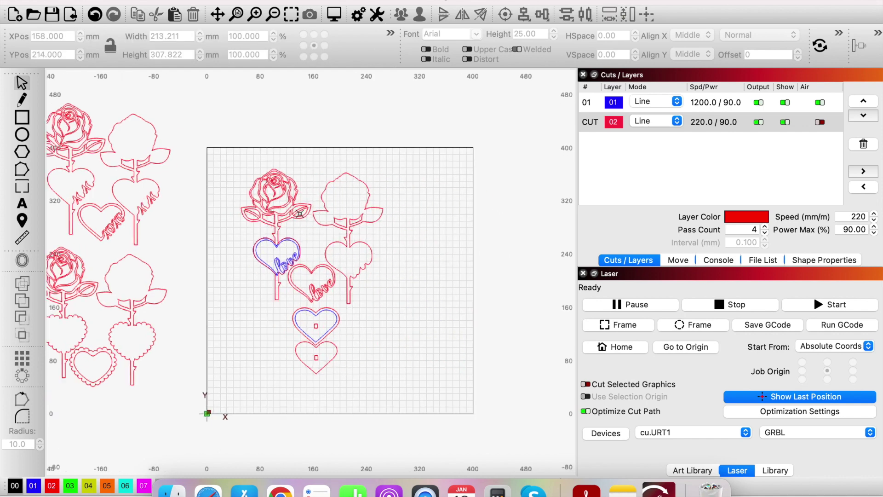
pyautogui.scroll(-2, 457, 332)
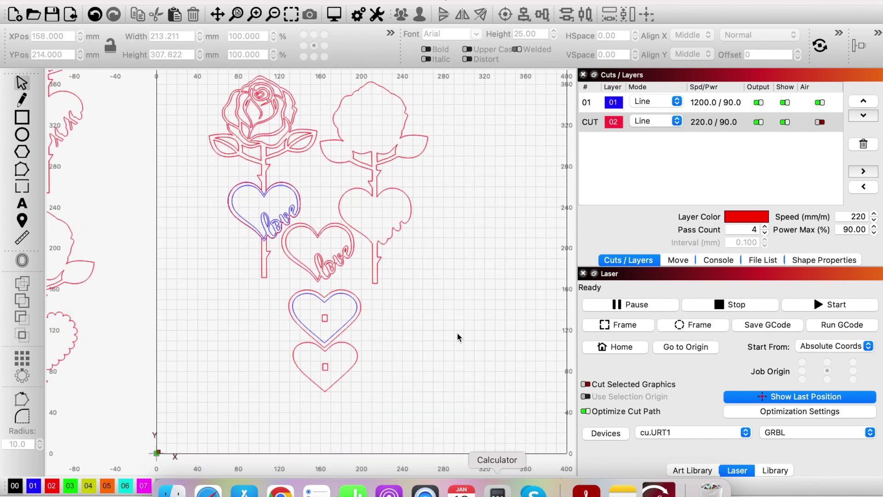
pyautogui.scroll(-1, 494, 216)
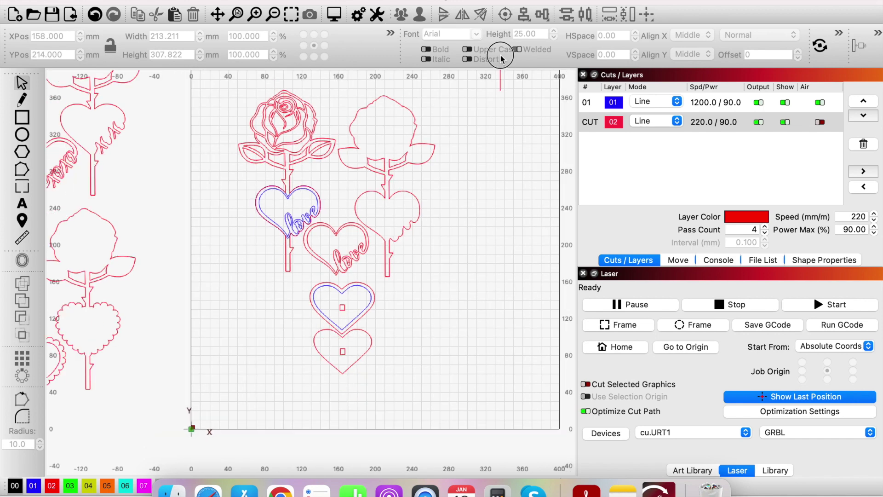
pyautogui.scroll(2, 501, 55)
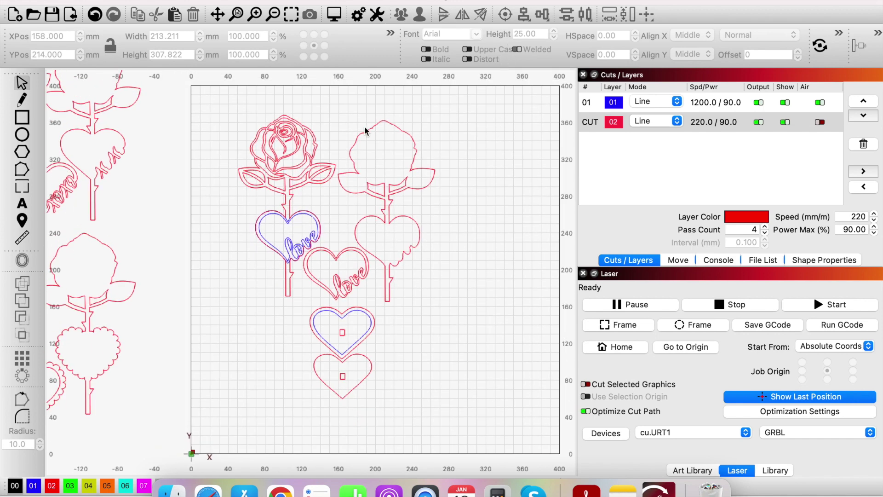
pyautogui.scroll(3, 327, 152)
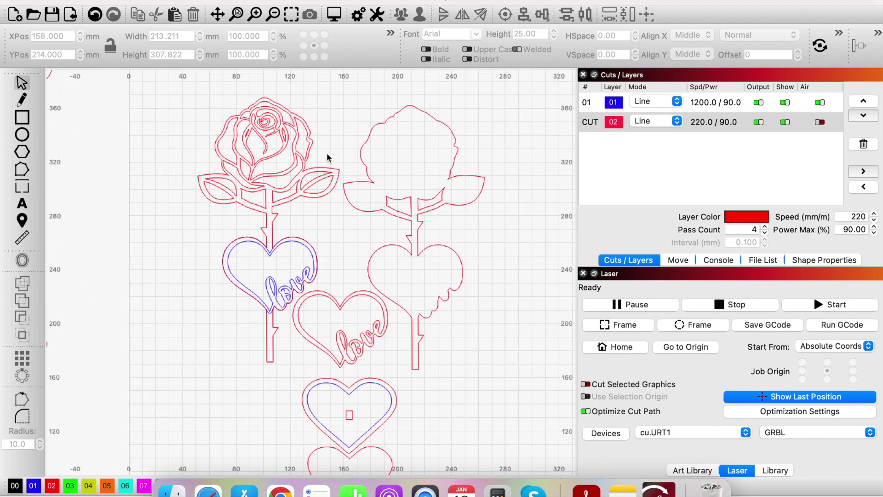
pyautogui.click(283, 149)
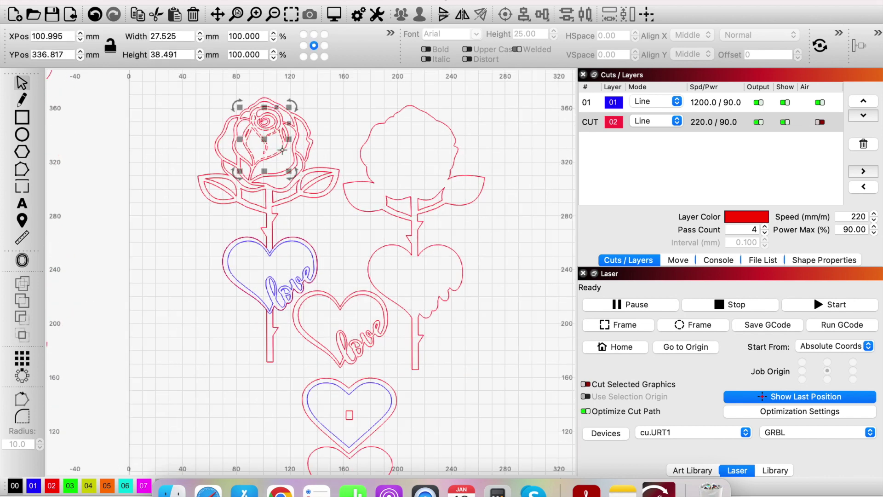
pyautogui.moveTo(265, 139)
pyautogui.mouseDown()
pyautogui.moveTo(130, 158)
pyautogui.moveTo(202, 162)
pyautogui.moveTo(233, 144)
pyautogui.moveTo(181, 158)
pyautogui.moveTo(266, 146)
pyautogui.mouseUp()
pyautogui.press('super+z')
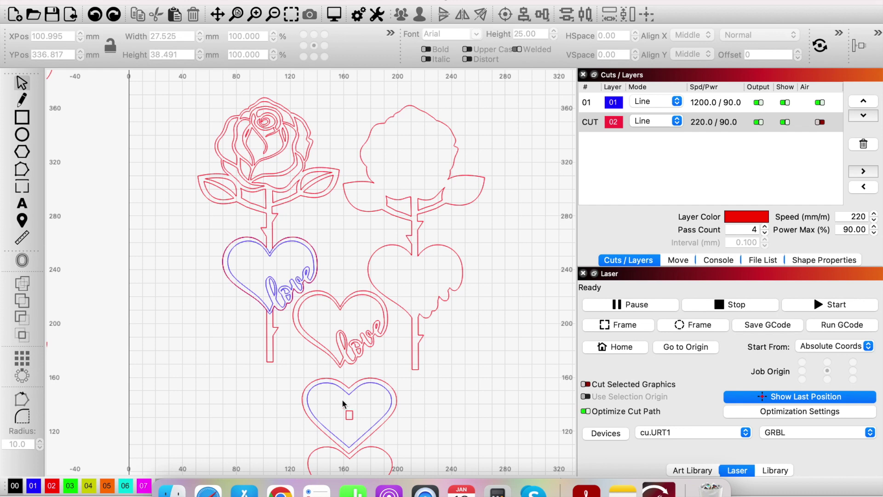
# - Move the complete detailed rose with its blue love heart to X 52, Y 277 mm and group its parts
pyautogui.click(180, 89)
pyautogui.moveTo(179, 88); pyautogui.dragTo(341, 366)
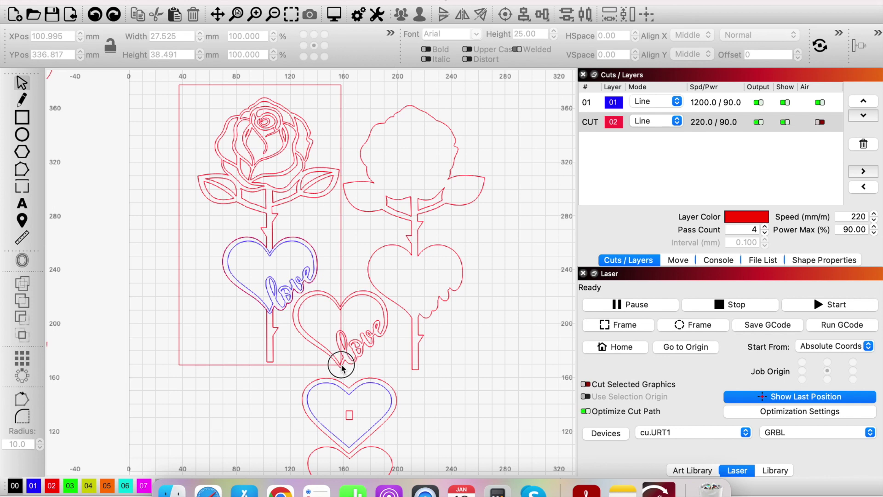
pyautogui.moveTo(341, 366); pyautogui.dragTo(340, 366)
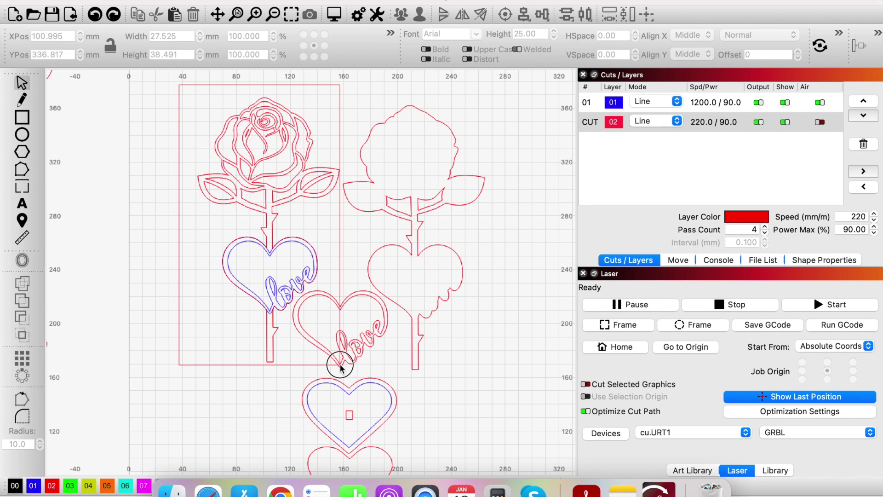
pyautogui.moveTo(341, 366); pyautogui.dragTo(341, 366)
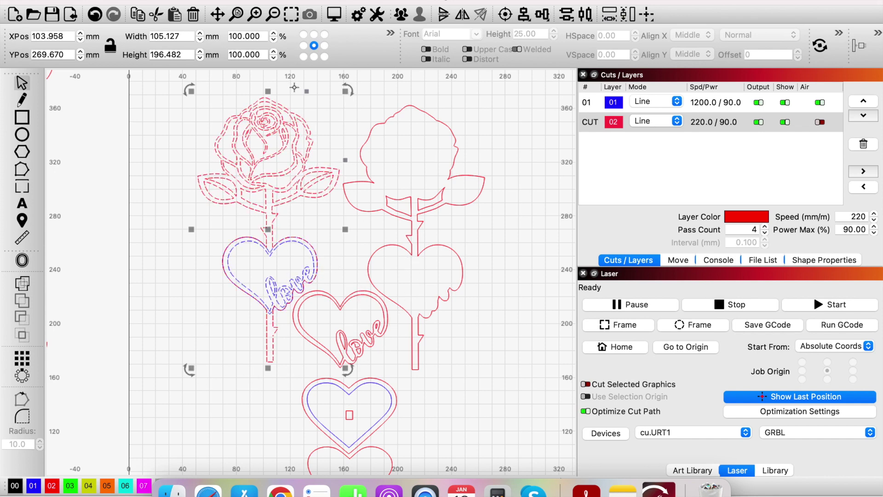
pyautogui.moveTo(269, 231); pyautogui.dragTo(198, 219)
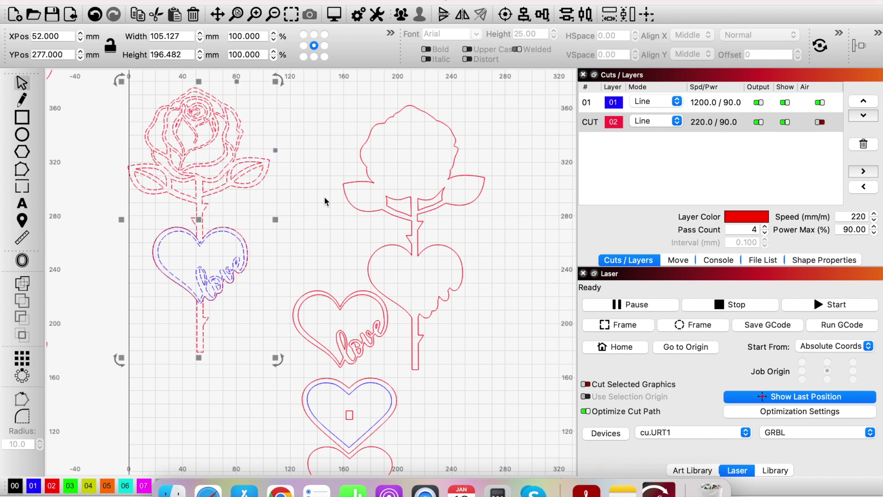
pyautogui.click(402, 16)
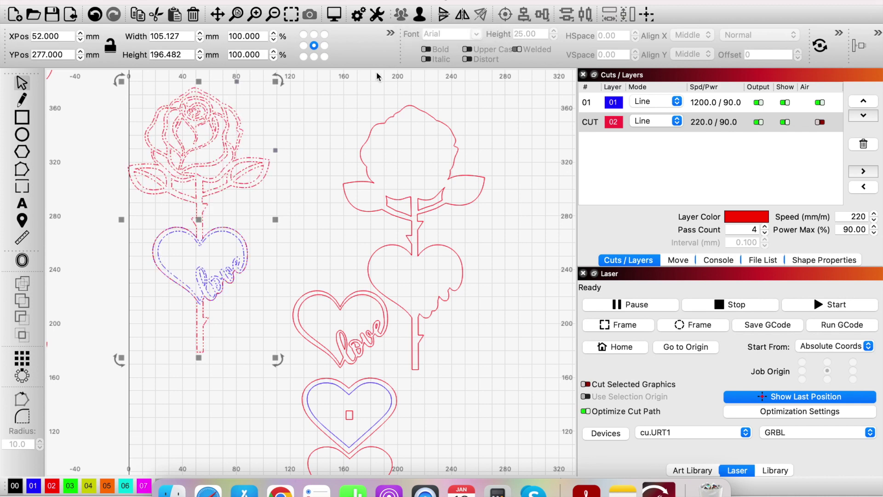
pyautogui.click(285, 175)
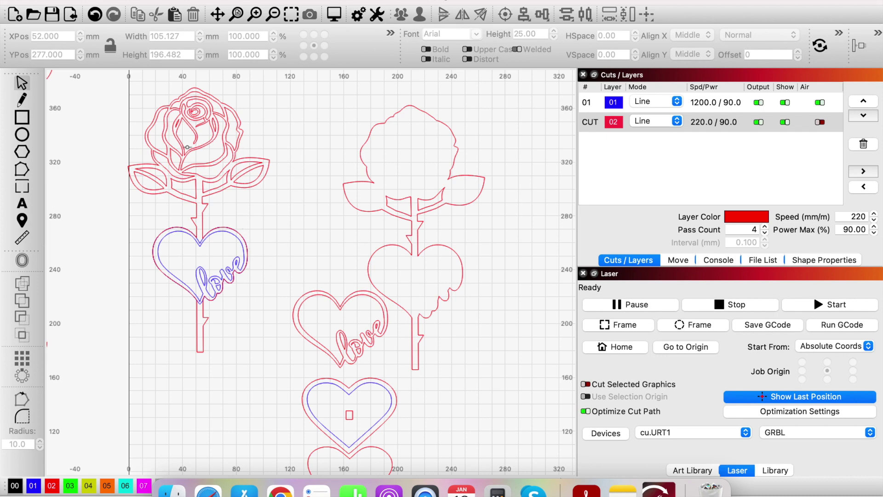
# - Move the grouped detailed rose with its blue love heart to X 65, Y 275 mm
pyautogui.click(157, 155)
pyautogui.click(349, 198)
pyautogui.click(235, 271)
pyautogui.click(297, 238)
pyautogui.click(201, 221)
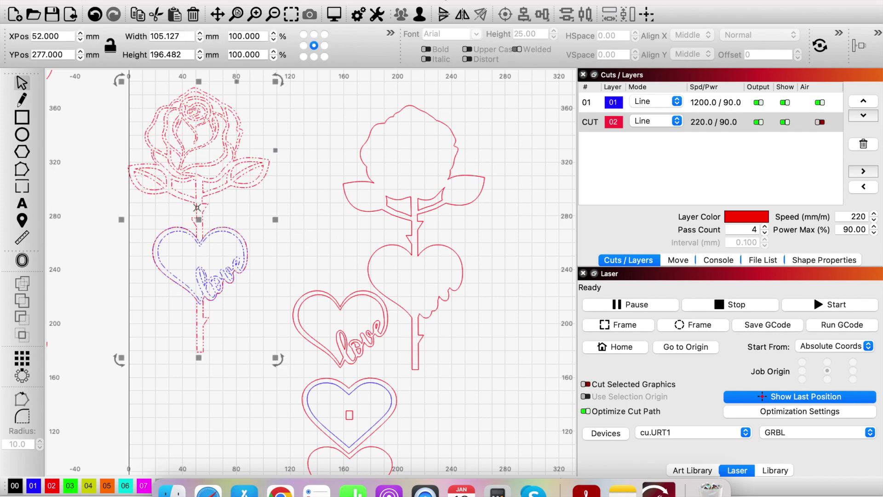
pyautogui.moveTo(197, 191); pyautogui.dragTo(213, 194)
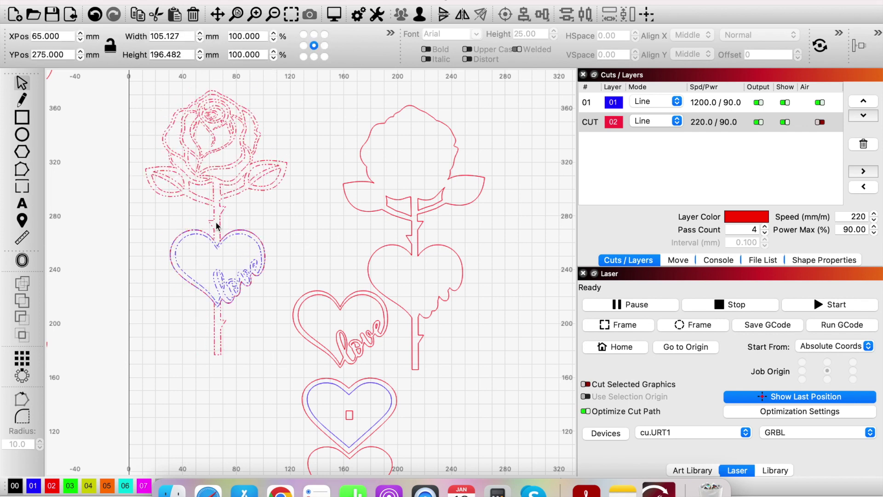
pyautogui.click(318, 265)
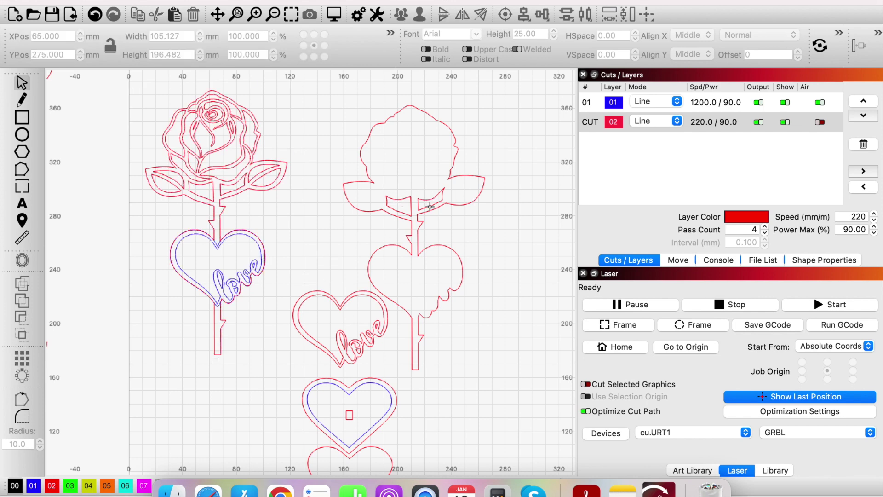
# - Select the backing rose outline and the detailed rose to check whether each one's parts are grouped
pyautogui.click(458, 177)
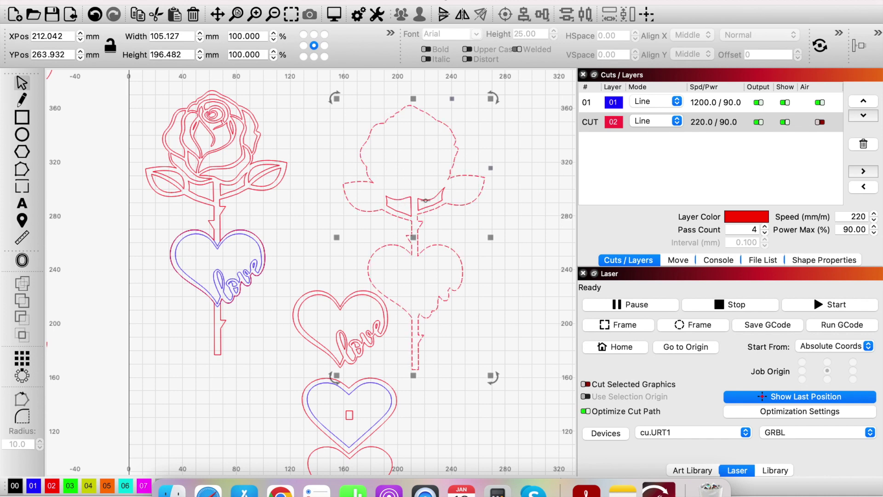
pyautogui.click(516, 235)
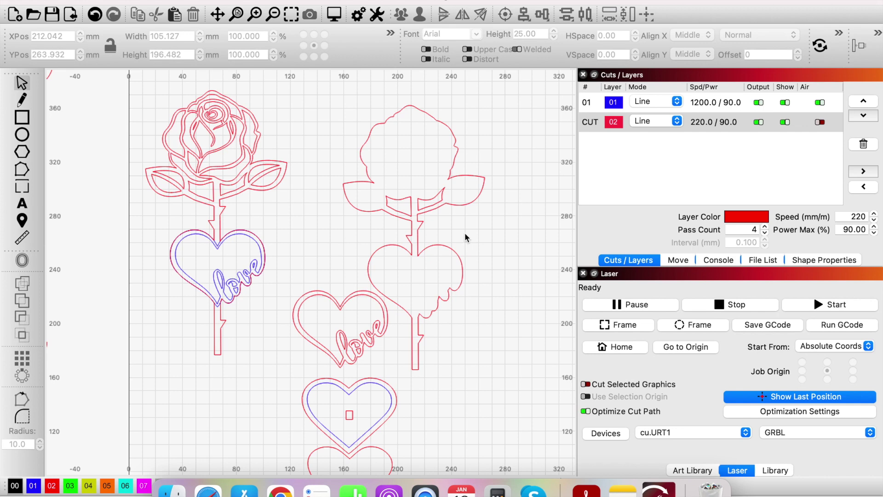
pyautogui.click(81, 110)
pyautogui.moveTo(110, 85); pyautogui.dragTo(289, 387)
pyautogui.click(483, 335)
# - Group the parts of the separate red love heart and move it below the detailed rose to X 68, Y 143 mm
pyautogui.moveTo(394, 363); pyautogui.dragTo(303, 319)
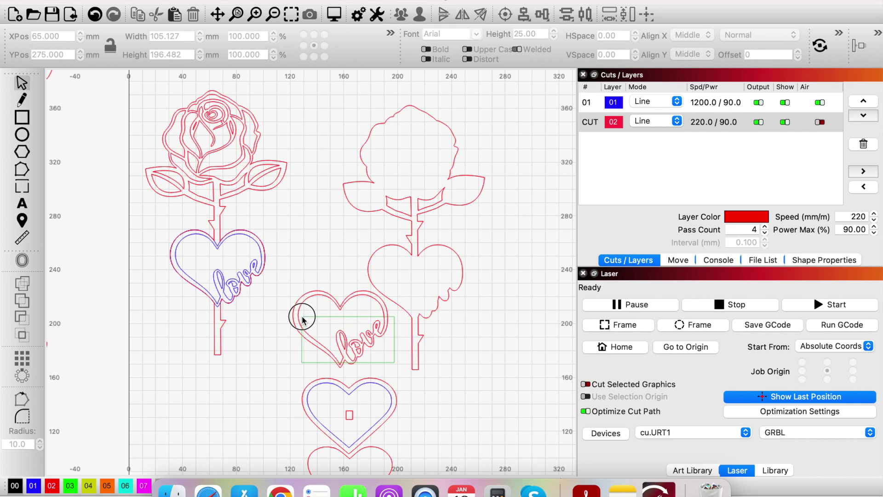
pyautogui.moveTo(303, 319)
pyautogui.mouseDown()
pyautogui.moveTo(382, 319)
pyautogui.moveTo(327, 325)
pyautogui.moveTo(321, 336)
pyautogui.moveTo(313, 323)
pyautogui.mouseUp()
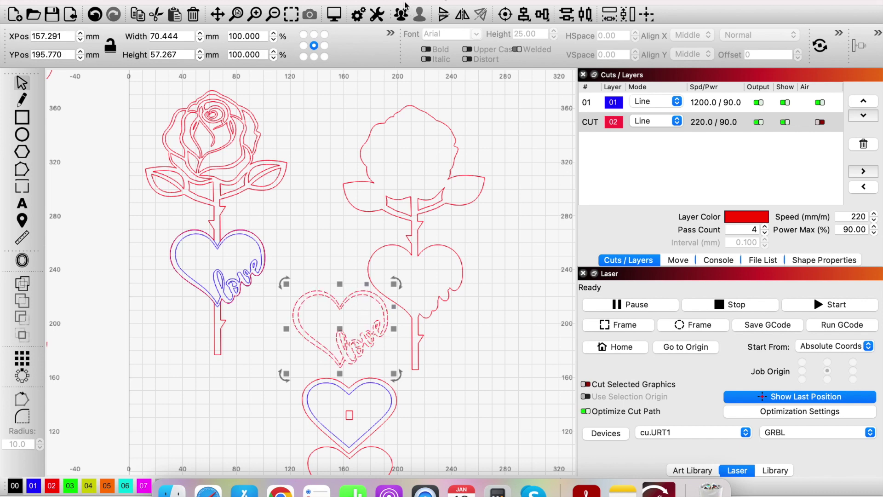
pyautogui.click(401, 15)
pyautogui.moveTo(343, 336); pyautogui.dragTo(332, 191)
pyautogui.moveTo(343, 253); pyautogui.dragTo(220, 400)
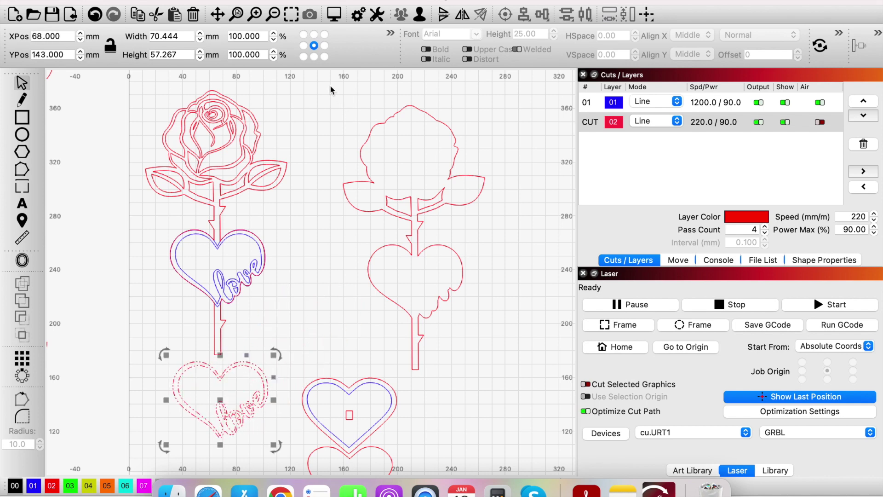
# - Group the backing rose's outline with its inner pieces and move it to X 257, Y 277 mm
pyautogui.moveTo(329, 86); pyautogui.dragTo(501, 377)
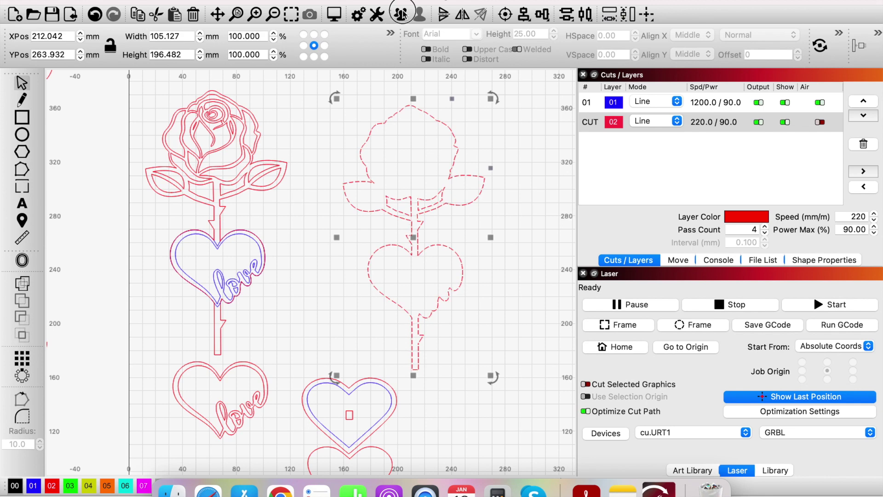
pyautogui.click(465, 225)
pyautogui.click(424, 239)
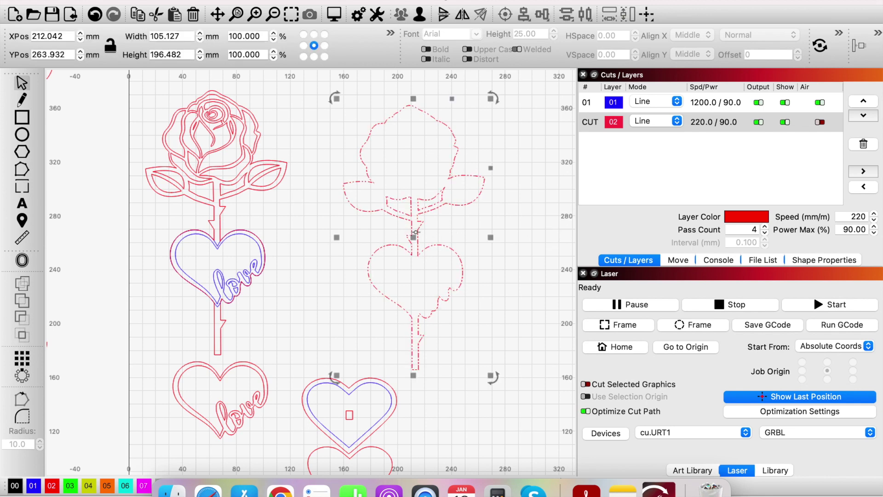
pyautogui.moveTo(416, 241); pyautogui.dragTo(475, 224)
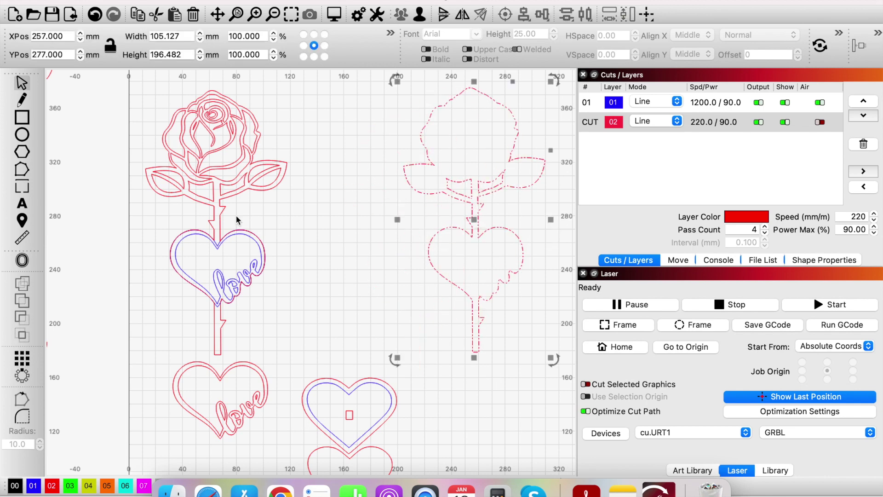
# - Move the detailed rose to X 58, Y 281 mm and the backing rose beside it to X 169, Y 284 mm
pyautogui.moveTo(224, 208); pyautogui.dragTo(200, 217)
pyautogui.moveTo(391, 80); pyautogui.dragTo(564, 377)
pyautogui.moveTo(474, 220); pyautogui.dragTo(356, 209)
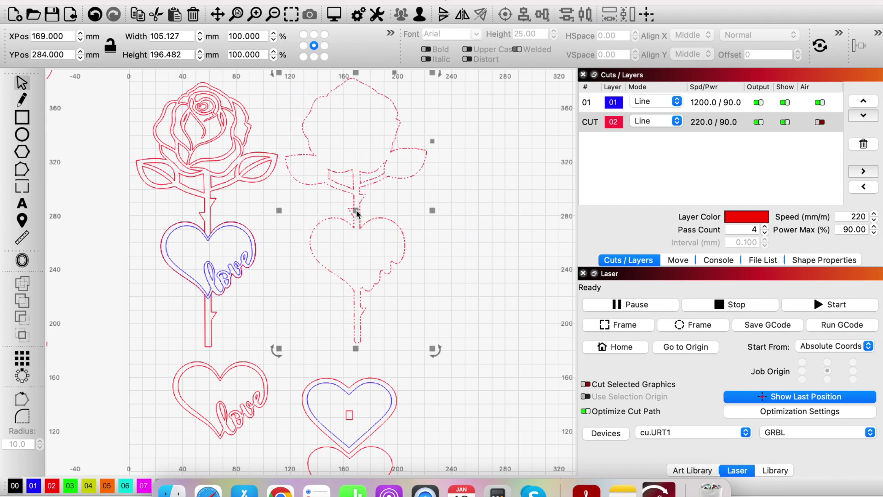
# - Place the separate red love heart in the gap between the stems of the detailed rose and the backing rose
pyautogui.scroll(-2, 354, 207)
pyautogui.moveTo(189, 321); pyautogui.dragTo(292, 405)
pyautogui.moveTo(239, 359); pyautogui.dragTo(305, 291)
pyautogui.click(283, 403)
# - Move the two heart stand pieces beside the backing rose to X 259, Y 330 mm
pyautogui.moveTo(299, 333); pyautogui.dragTo(403, 465)
pyautogui.moveTo(351, 392); pyautogui.dragTo(454, 163)
pyautogui.click(254, 118)
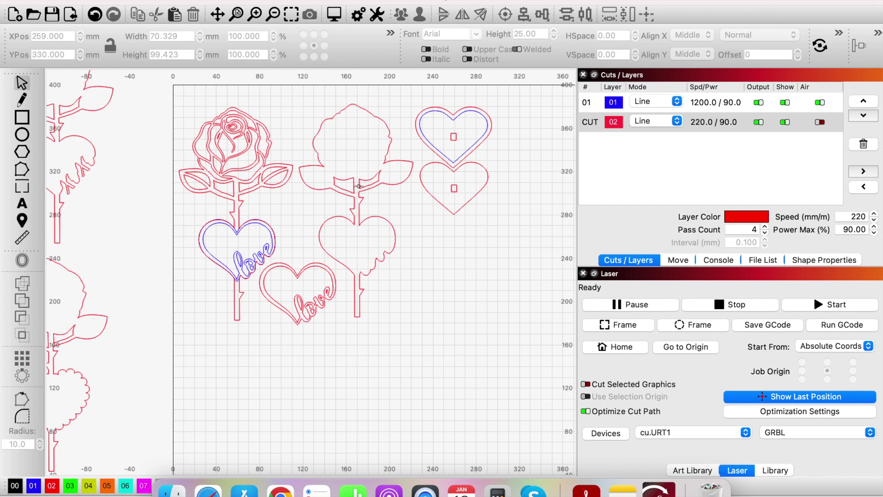
# - Examine the backing rose and the speed and power of the red CUT layer
pyautogui.click(360, 180)
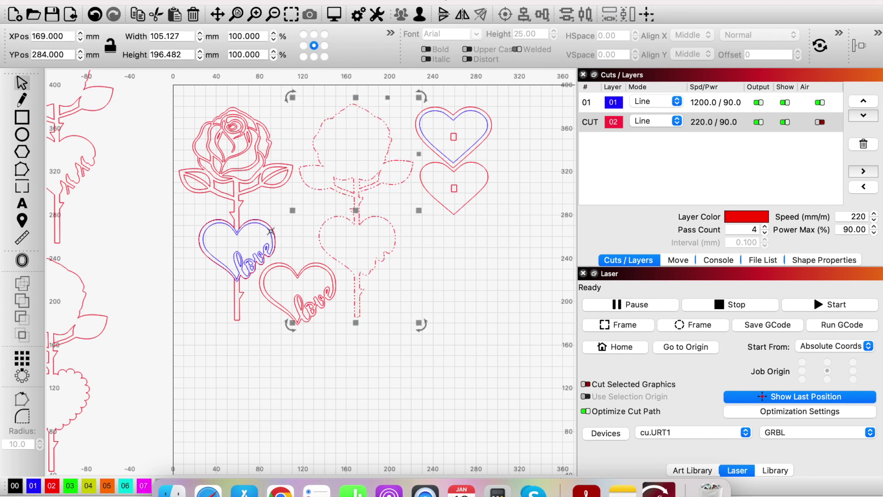
pyautogui.click(444, 303)
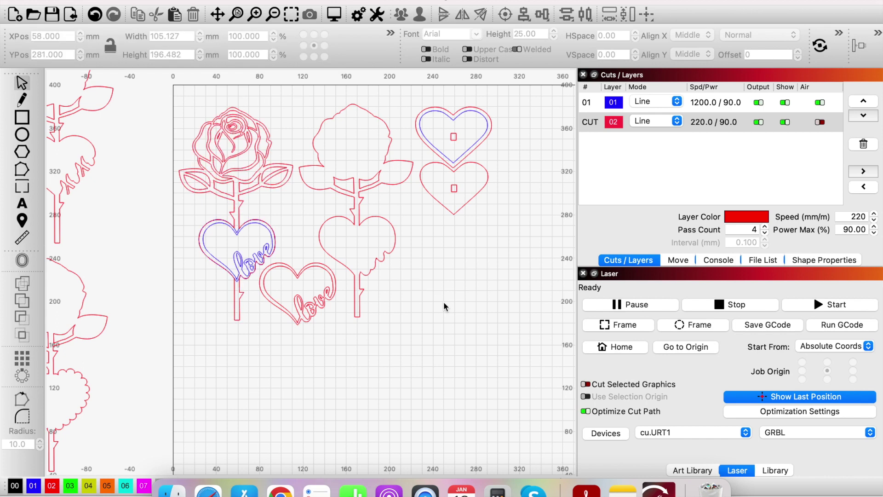
pyautogui.click(717, 122)
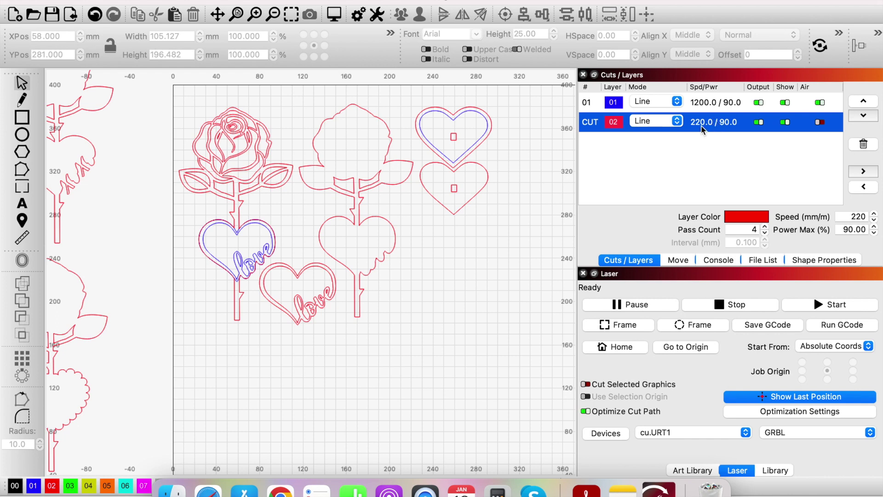
pyautogui.click(459, 227)
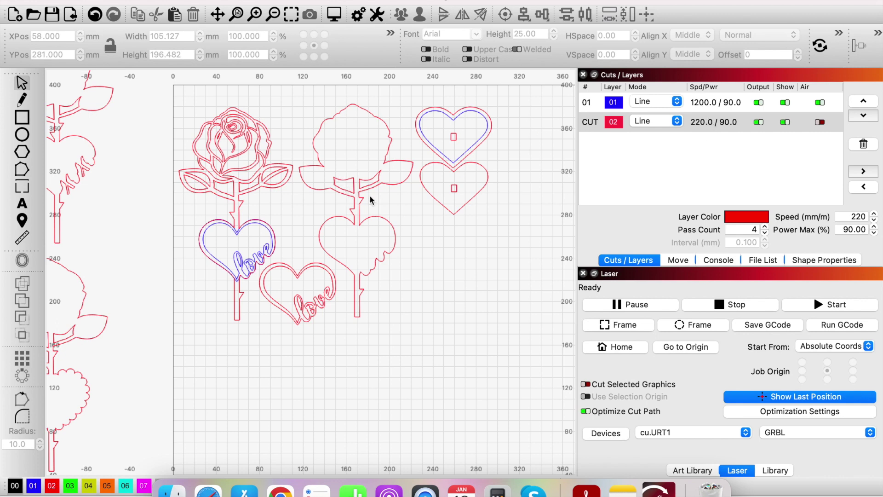
# - Try the backing rose on blue layer 01 and return it to red layer 02
pyautogui.click(329, 188)
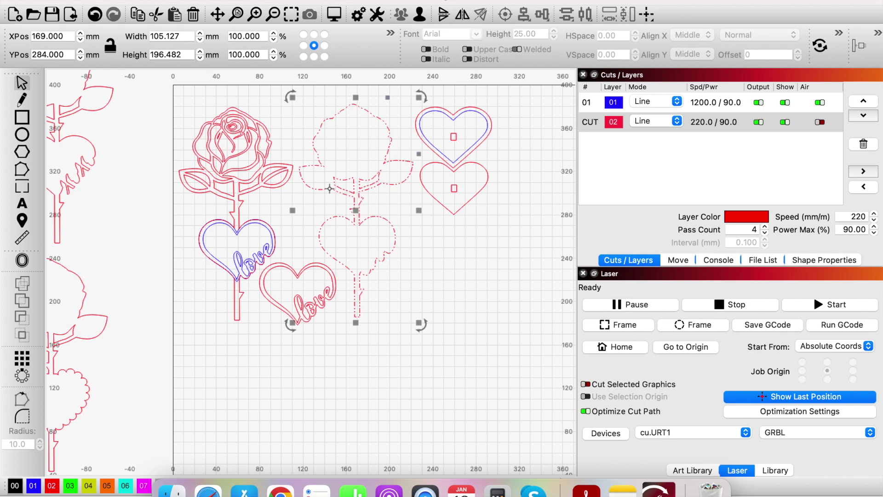
pyautogui.click(33, 486)
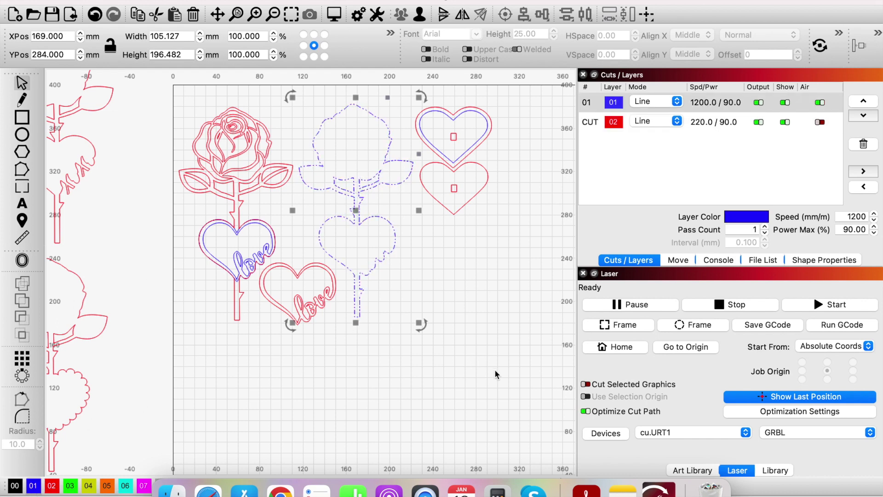
pyautogui.click(266, 172)
pyautogui.click(388, 222)
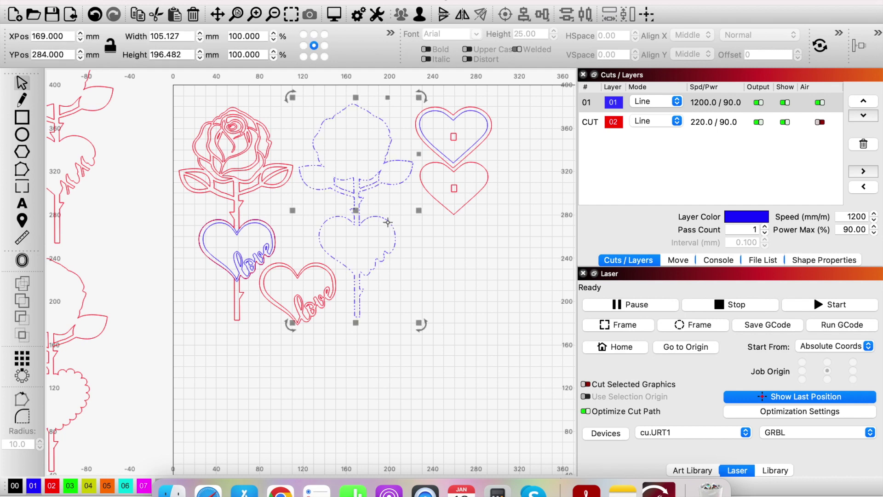
pyautogui.click(52, 486)
pyautogui.click(512, 310)
# - Review the speed and maximum power in the CUT layer's settings, and close them without changes
pyautogui.doubleClick(738, 122)
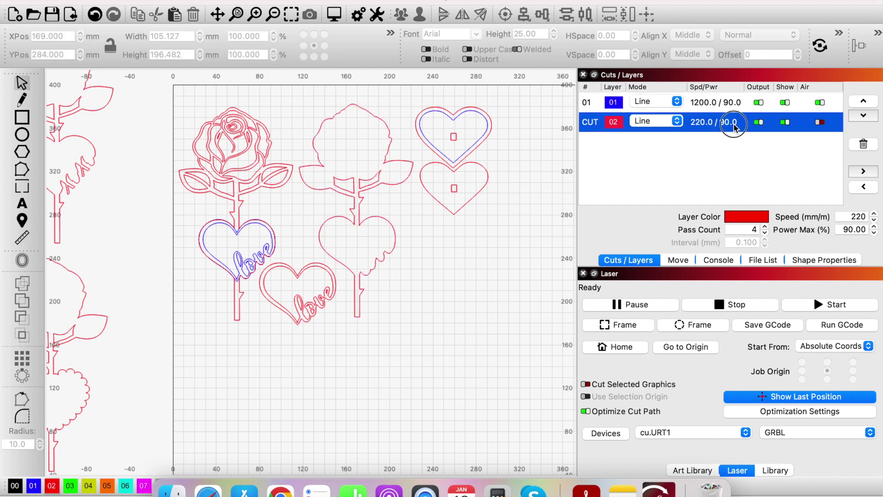
pyautogui.doubleClick(231, 73)
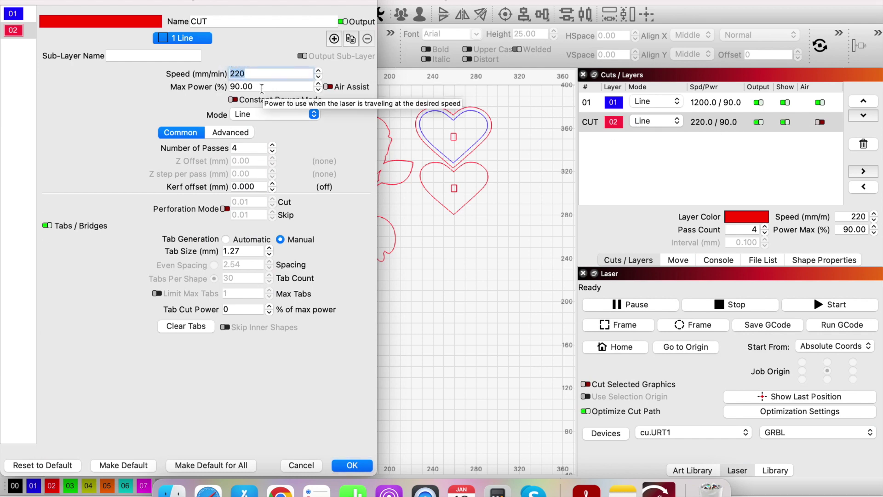
pyautogui.moveTo(264, 86); pyautogui.dragTo(220, 90)
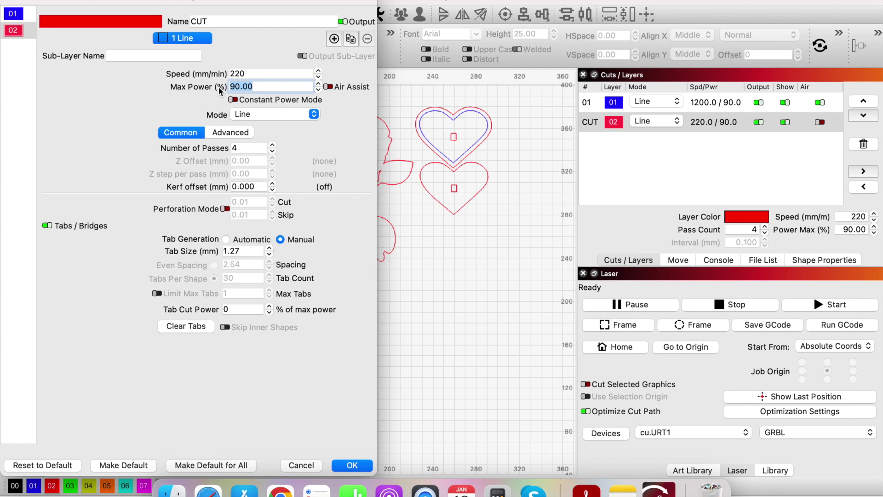
pyautogui.moveTo(109, 5); pyautogui.dragTo(128, 41)
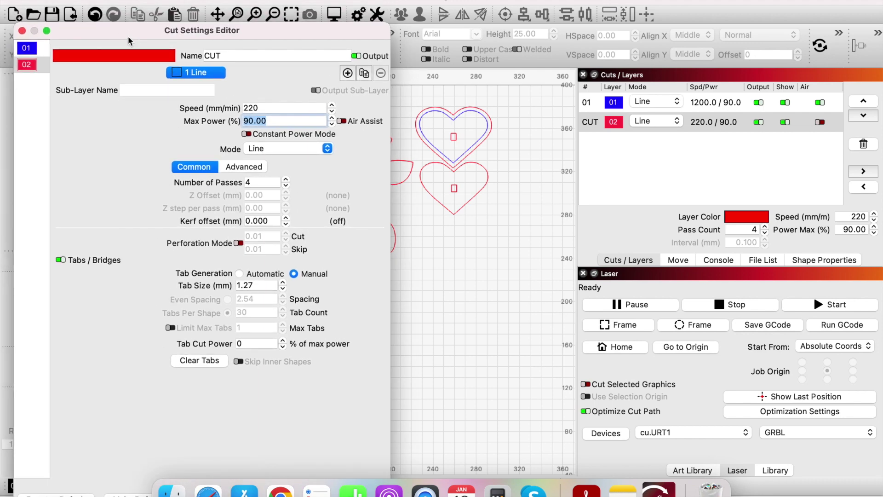
pyautogui.click(22, 30)
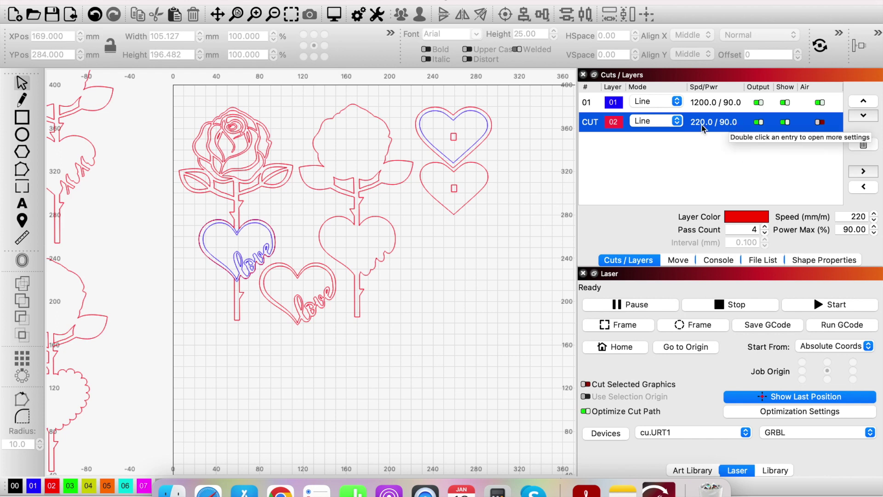
pyautogui.click(500, 169)
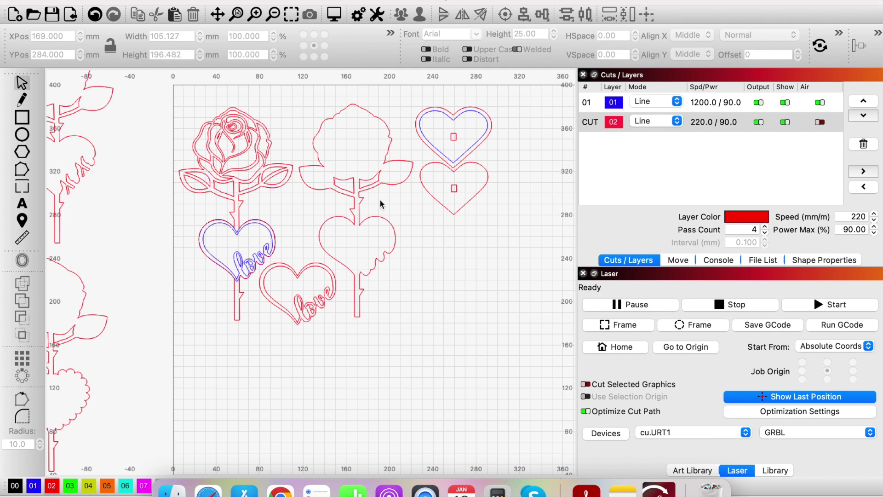
# - Move the complete love rose set with its heart stands to X 79, Y 257 mm
pyautogui.scroll(-1, 380, 199)
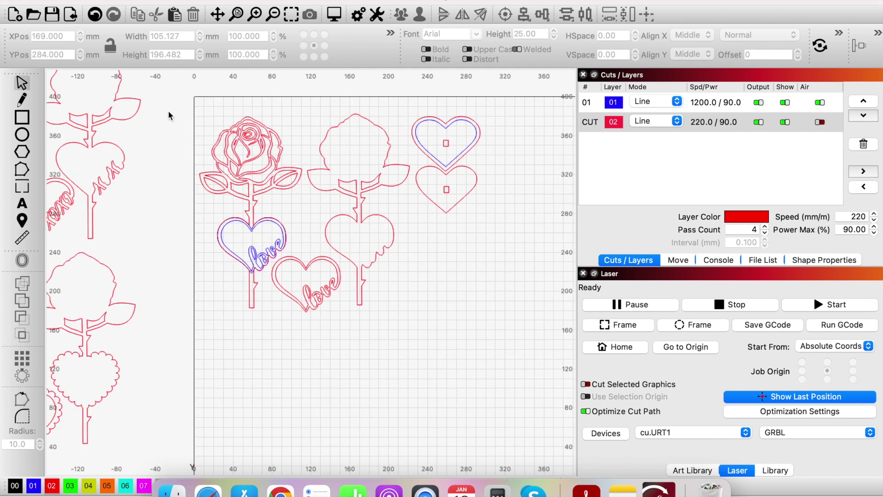
pyautogui.moveTo(181, 92); pyautogui.dragTo(508, 341)
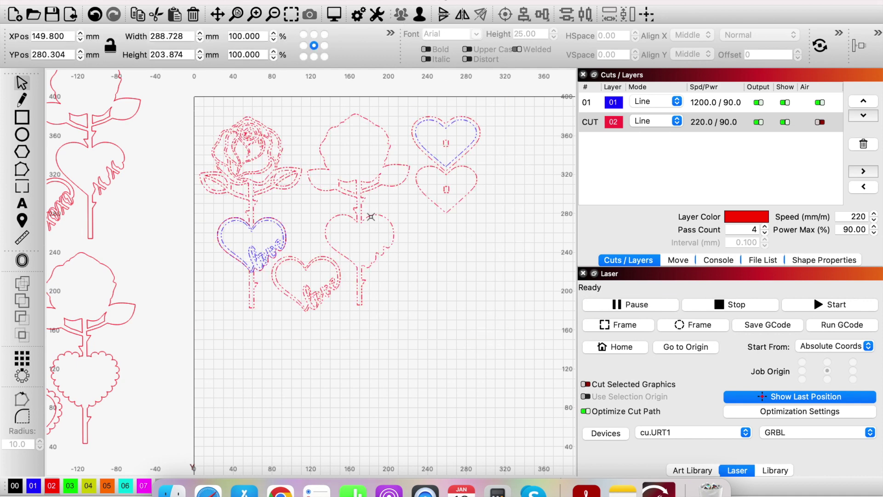
pyautogui.moveTo(339, 213); pyautogui.dragTo(272, 234)
pyautogui.scroll(-6, 271, 236)
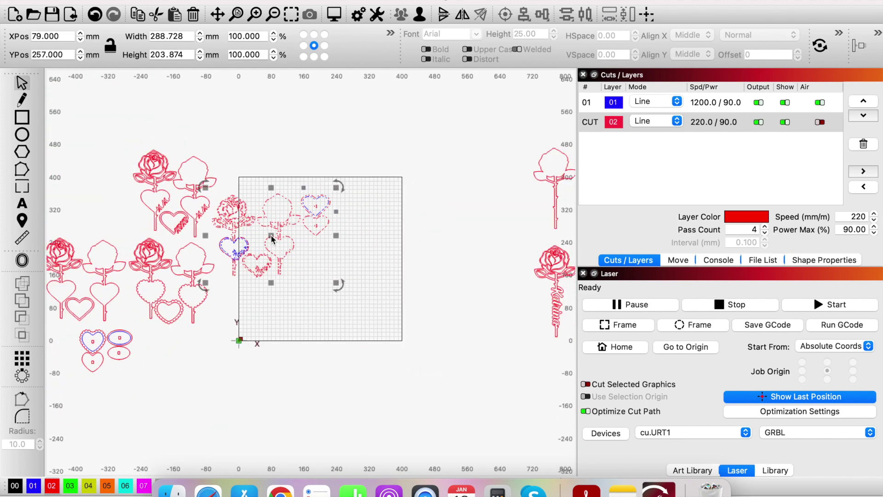
# - Group the love rose set with the neighbouring rose and stand designs outside the work area and move them to X -179, Y 151 mm
pyautogui.moveTo(133, 119); pyautogui.dragTo(377, 363)
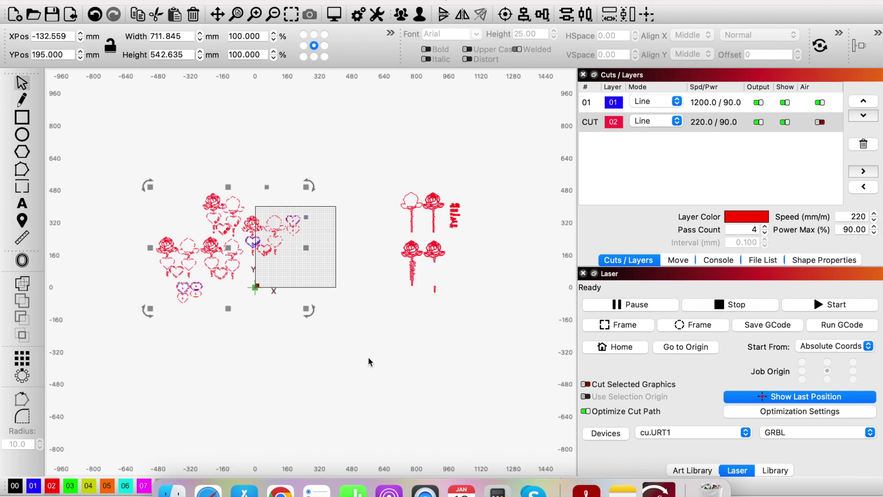
pyautogui.click(206, 324)
pyautogui.scroll(3, 206, 326)
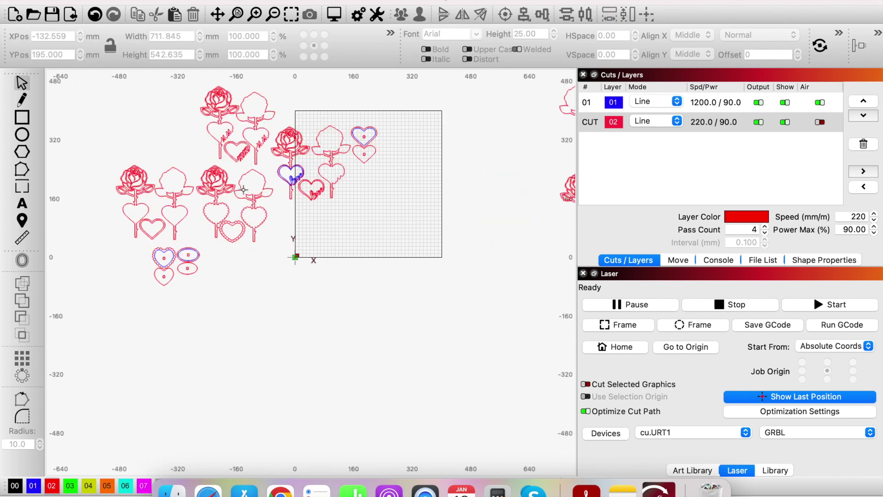
pyautogui.moveTo(244, 190); pyautogui.dragTo(200, 192)
pyautogui.click(404, 198)
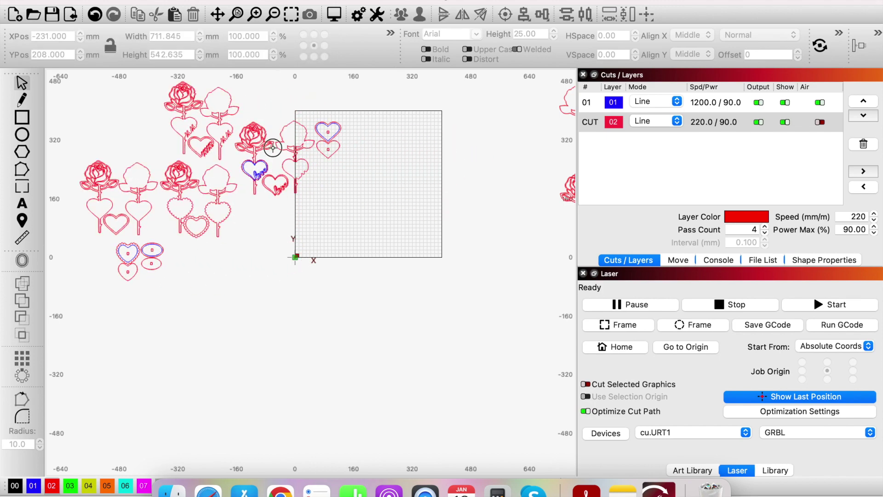
pyautogui.moveTo(207, 183); pyautogui.dragTo(231, 195)
pyautogui.click(366, 289)
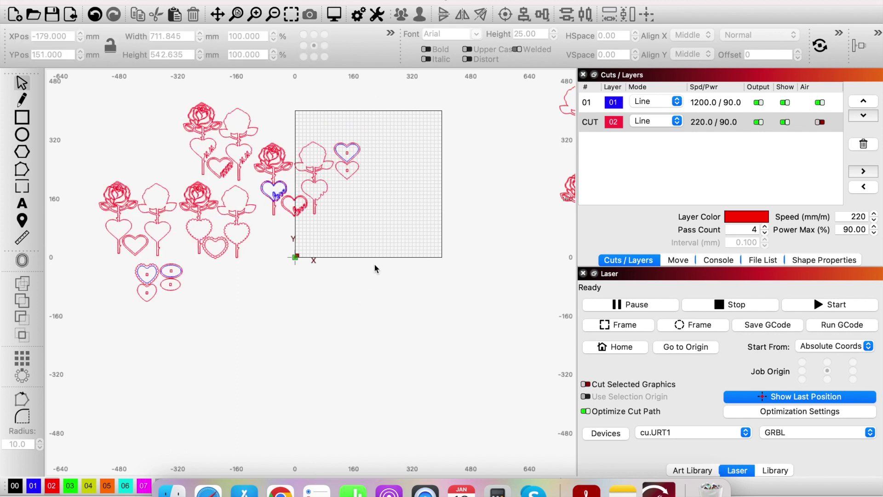
# - Ungroup the combined rose and stand designs and try to select the love rose set on its own
pyautogui.moveTo(80, 81); pyautogui.dragTo(415, 319)
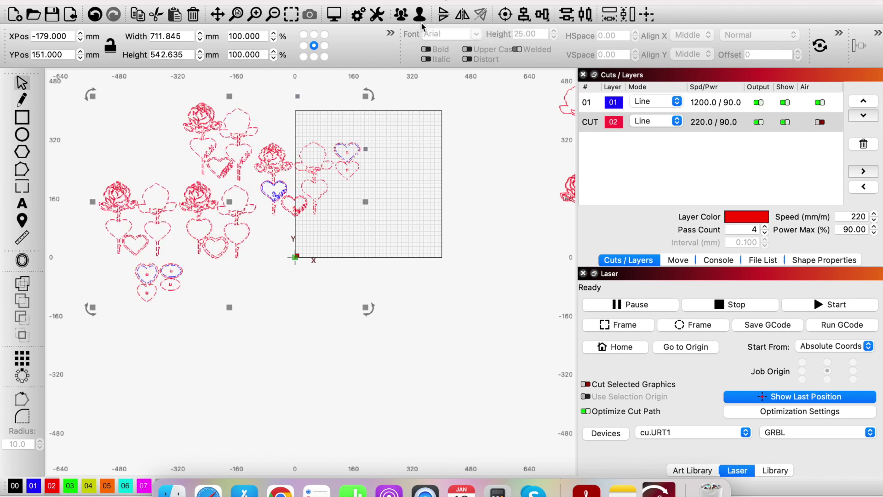
pyautogui.click(375, 179)
pyautogui.moveTo(400, 117); pyautogui.dragTo(250, 242)
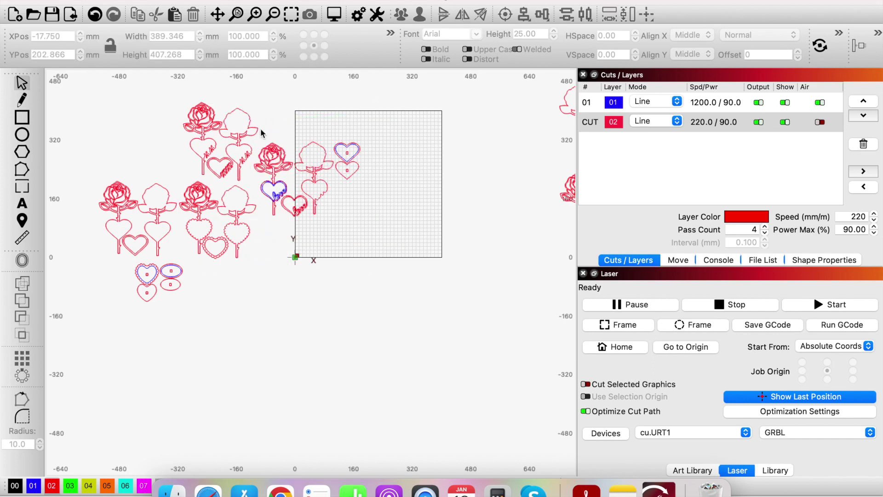
# - Move the love rose set with its heart stands fully into the work area at X 214, Y 262 mm
pyautogui.moveTo(373, 133); pyautogui.dragTo(259, 230)
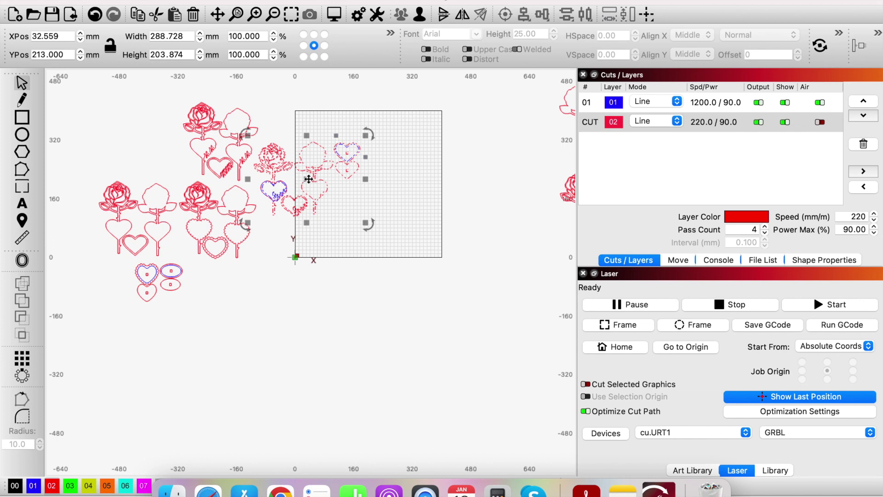
pyautogui.moveTo(309, 180); pyautogui.dragTo(373, 161)
pyautogui.click(316, 211)
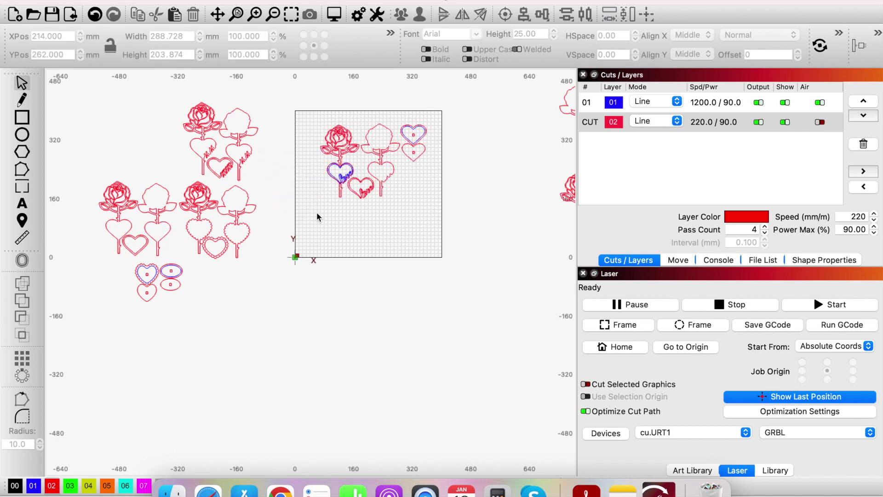
# - Inspect the XOXO rose set outside the work area by selecting its backing, its detailed front and its separate XOXO heart
pyautogui.click(247, 126)
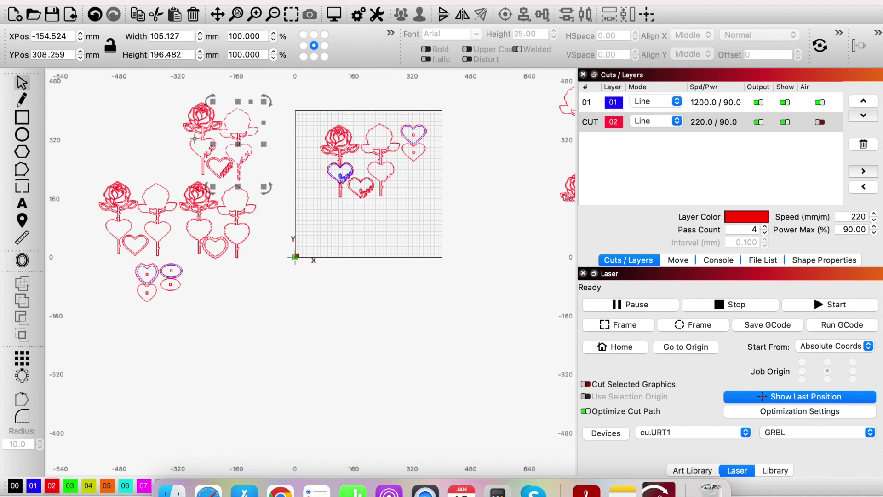
pyautogui.moveTo(195, 139); pyautogui.dragTo(194, 139)
pyautogui.scroll(5, 194, 138)
pyautogui.scroll(2, 194, 139)
pyautogui.scroll(-8, 267, 203)
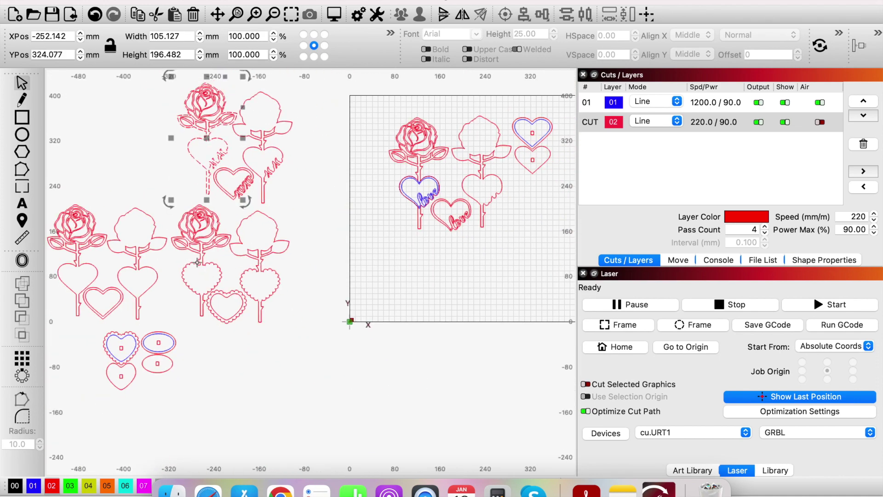
pyautogui.scroll(2, 225, 184)
pyautogui.click(241, 167)
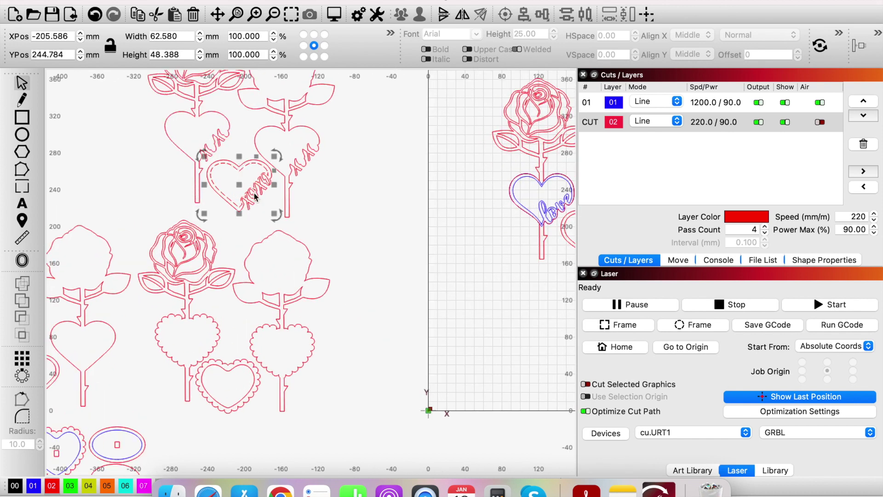
pyautogui.scroll(3, 242, 167)
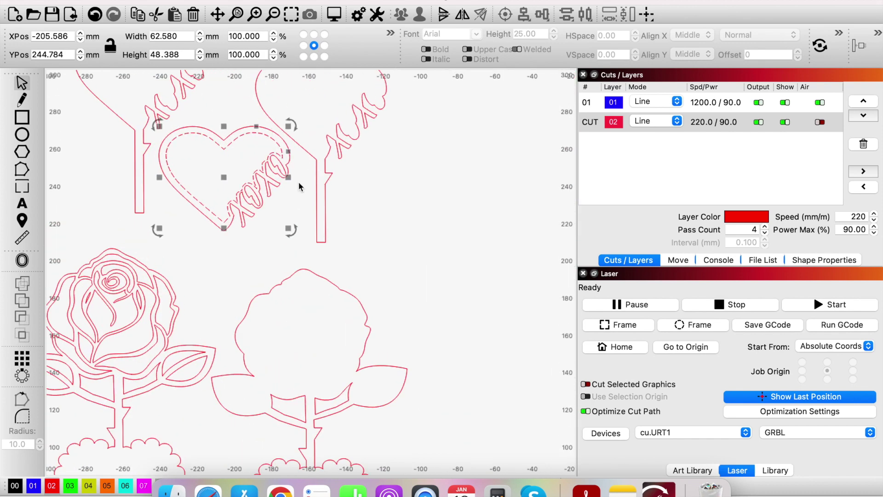
pyautogui.click(220, 246)
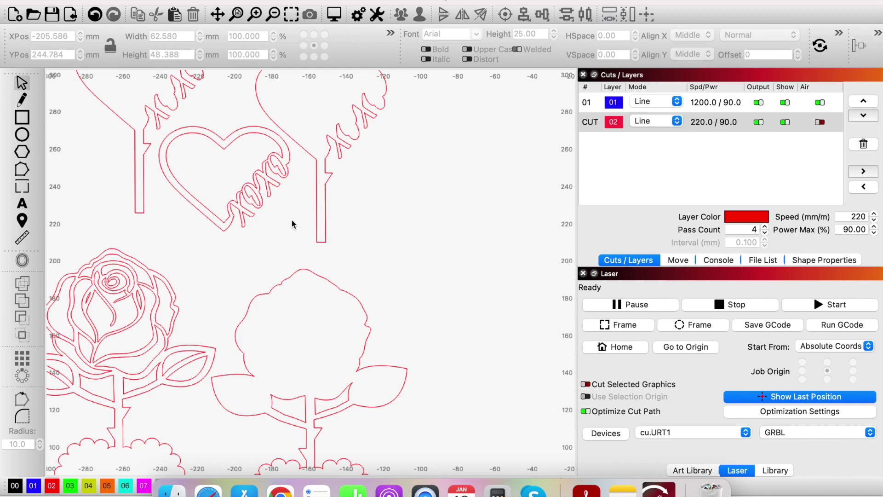
# - Move the separate XOXO heart away from its rose stems to X -101, Y 234 mm
pyautogui.moveTo(301, 224); pyautogui.dragTo(172, 149)
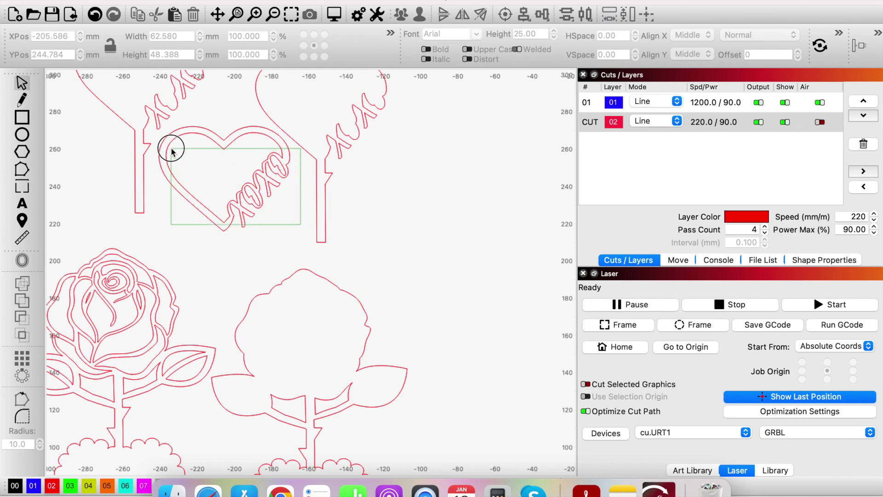
pyautogui.moveTo(172, 150); pyautogui.dragTo(349, 183)
pyautogui.scroll(-2, 172, 149)
pyautogui.scroll(-4, 349, 183)
pyautogui.click(500, 110)
pyautogui.scroll(1, 553, 86)
pyautogui.scroll(1, 513, 185)
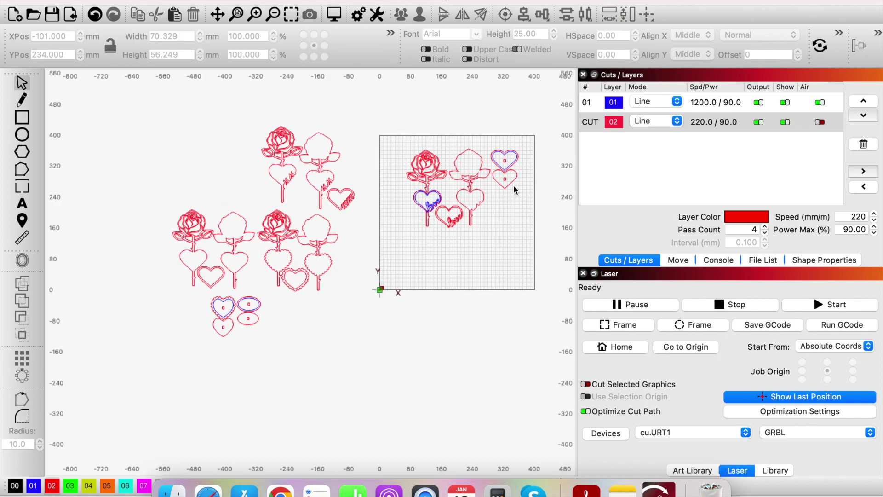
# - Ungroup the love rose set in the work area into its separate parts
pyautogui.scroll(3, 513, 185)
pyautogui.hscroll(3, 569, 155)
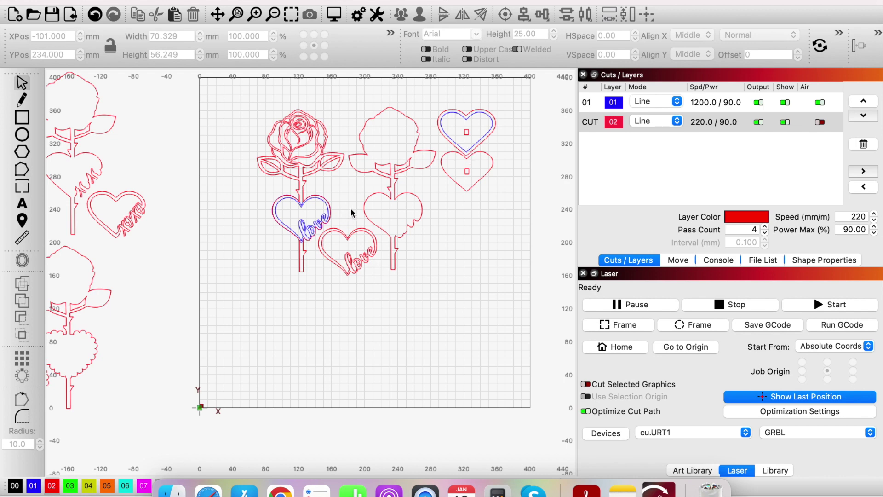
pyautogui.click(389, 193)
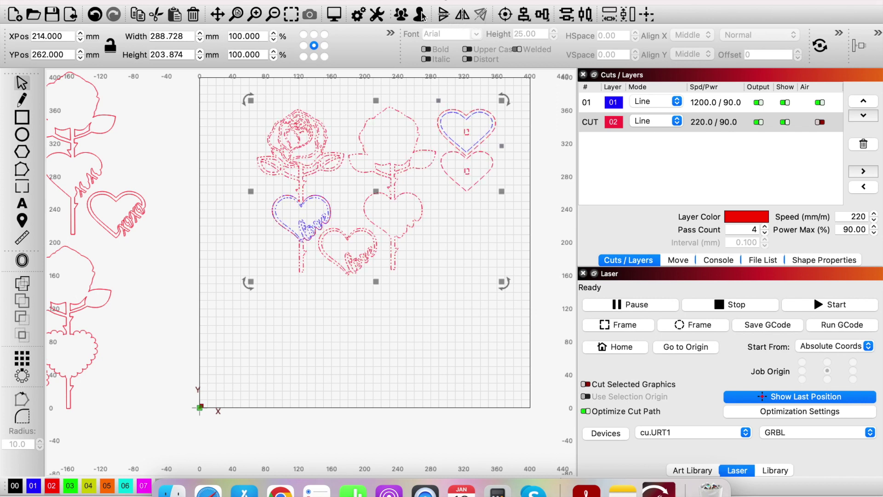
pyautogui.click(477, 331)
# - Overlay the detailed love rose front on its plain backing at X 233.164, Y 265.714 mm, aligning the outlines
pyautogui.click(337, 169)
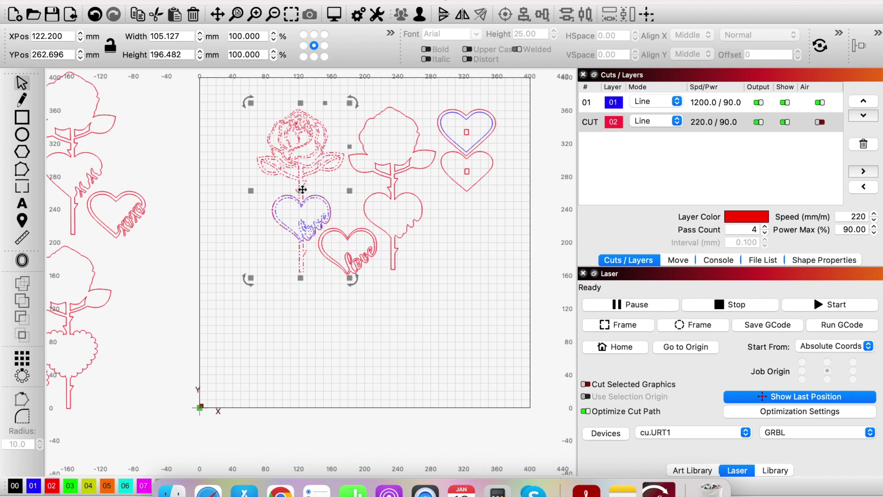
pyautogui.moveTo(304, 190); pyautogui.dragTo(391, 189)
pyautogui.scroll(10, 395, 109)
pyautogui.moveTo(331, 138); pyautogui.dragTo(352, 93)
pyautogui.scroll(-10, 352, 93)
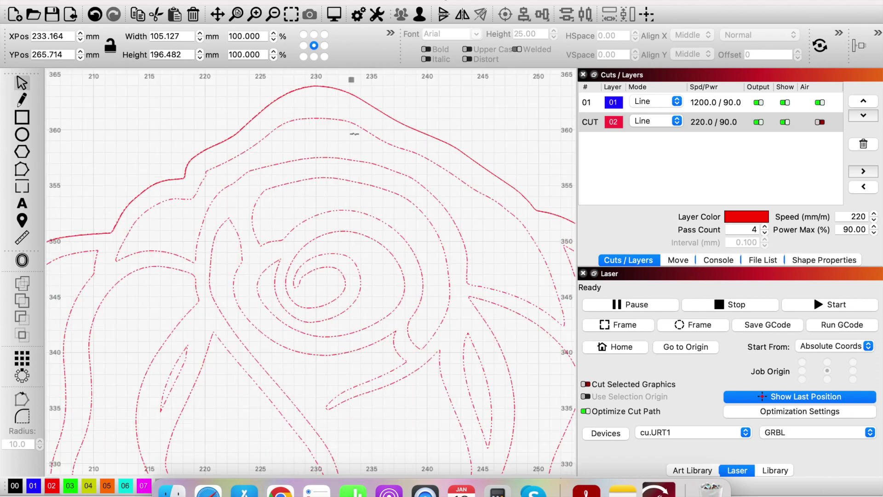
pyautogui.click(464, 394)
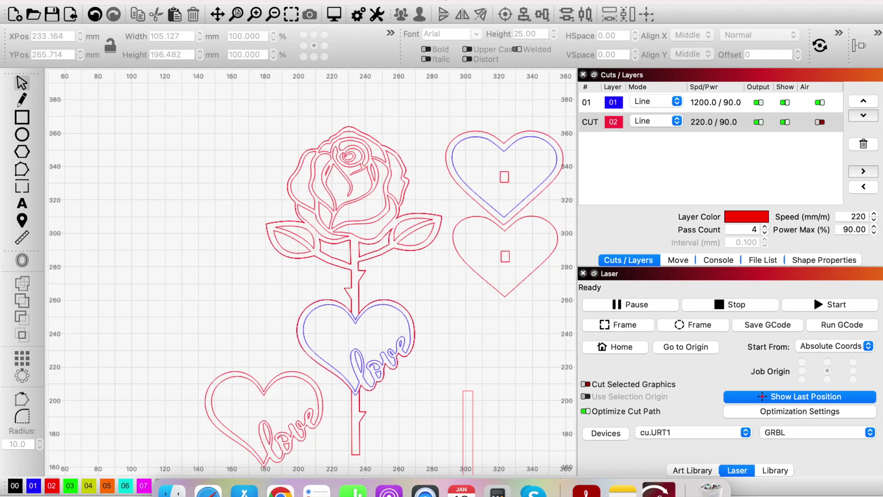
# - Position the separate love heart beside the rose stem at X 178, Y 192 mm
pyautogui.scroll(-5, 464, 395)
pyautogui.click(211, 353)
pyautogui.moveTo(211, 353); pyautogui.dragTo(356, 427)
pyautogui.moveTo(262, 334)
pyautogui.mouseDown()
pyautogui.moveTo(334, 290)
pyautogui.moveTo(357, 262)
pyautogui.moveTo(247, 331)
pyautogui.moveTo(262, 335)
pyautogui.moveTo(262, 326)
pyautogui.mouseUp()
pyautogui.scroll(-3, 262, 326)
pyautogui.scroll(-2, 263, 326)
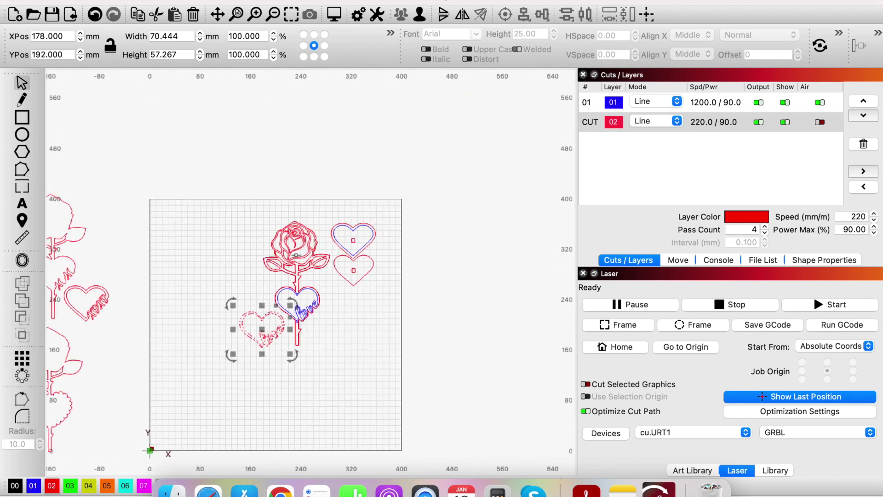
# - Move the detailed love rose front off its backing to X 108, Y 260 mm
pyautogui.hotkey('ctrl', 'a')
pyautogui.moveTo(301, 270); pyautogui.dragTo(219, 291)
pyautogui.click(368, 296)
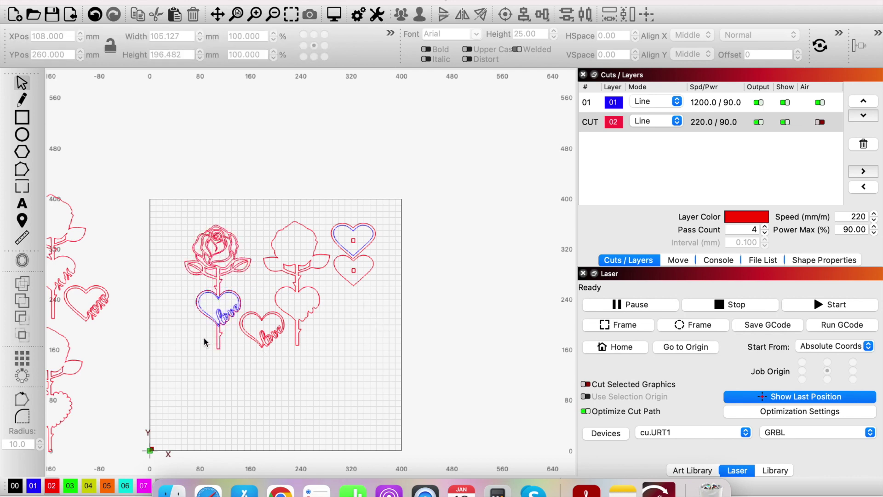
# - Check the width and height of the slot in the plain heart stand against the rose stem
pyautogui.scroll(3, 204, 337)
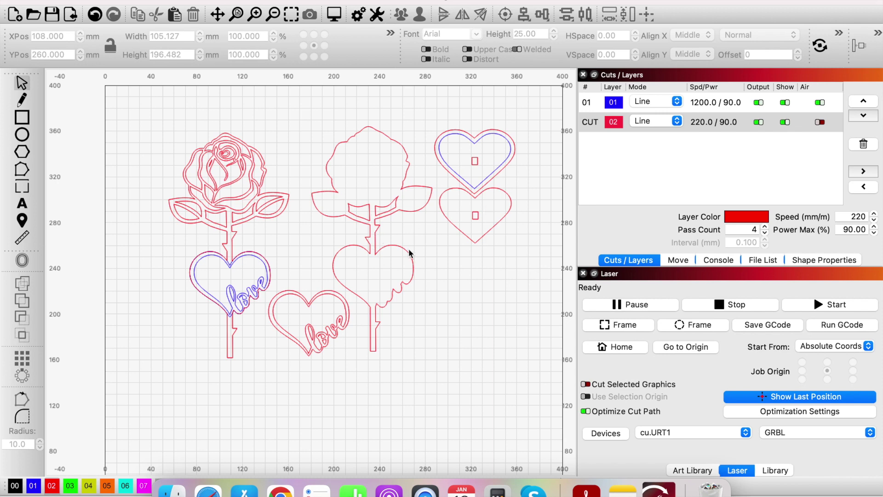
pyautogui.click(476, 215)
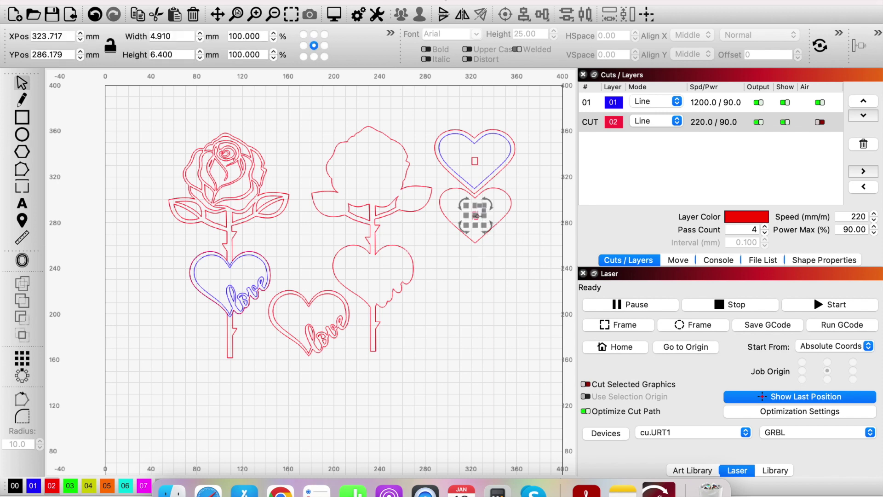
pyautogui.scroll(3, 477, 216)
pyautogui.scroll(-3, 477, 216)
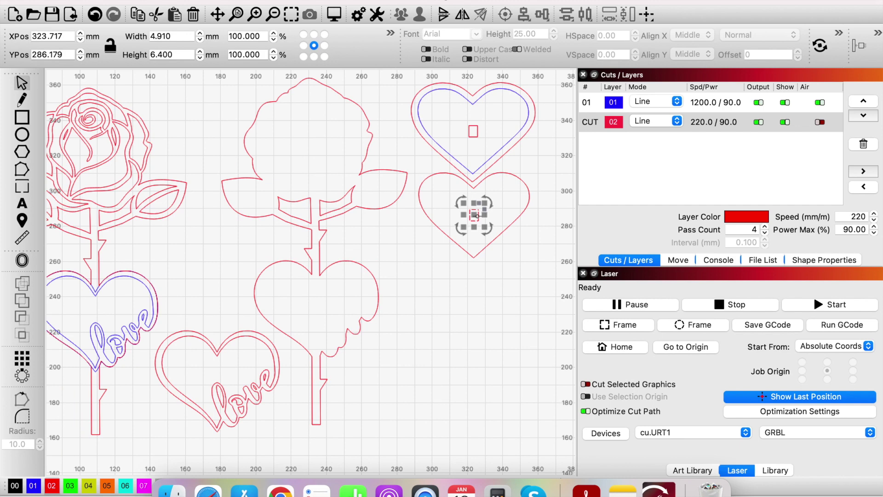
pyautogui.press('Escape')
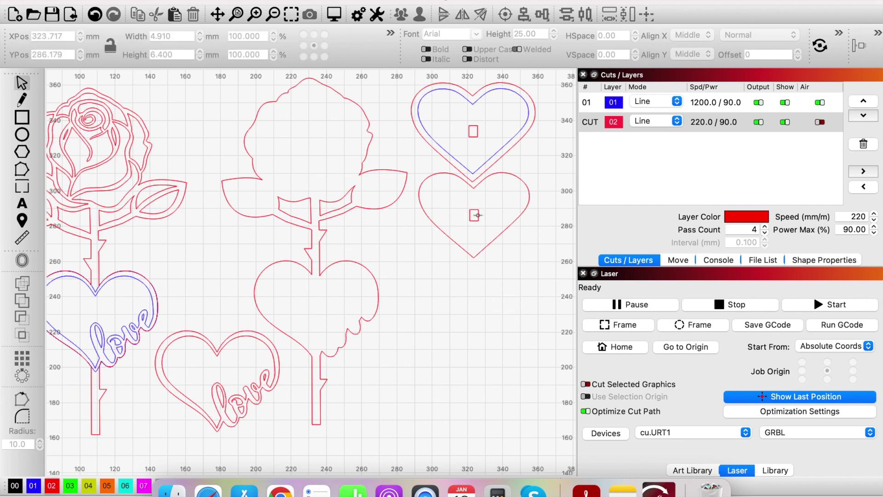
pyautogui.scroll(-2, 477, 215)
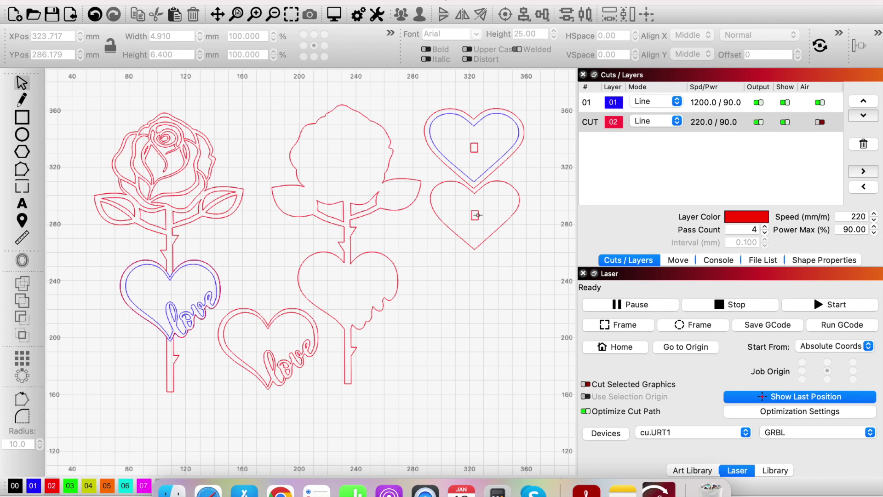
pyautogui.click(476, 215)
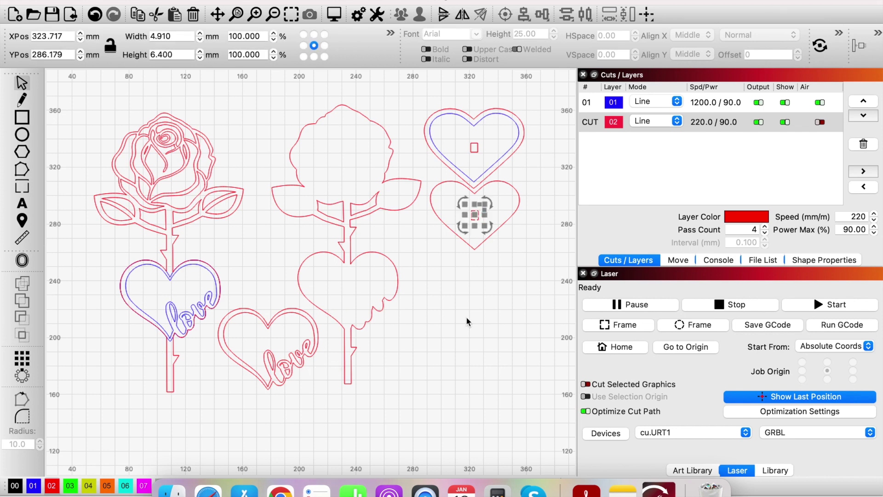
pyautogui.click(489, 321)
pyautogui.scroll(2, 482, 207)
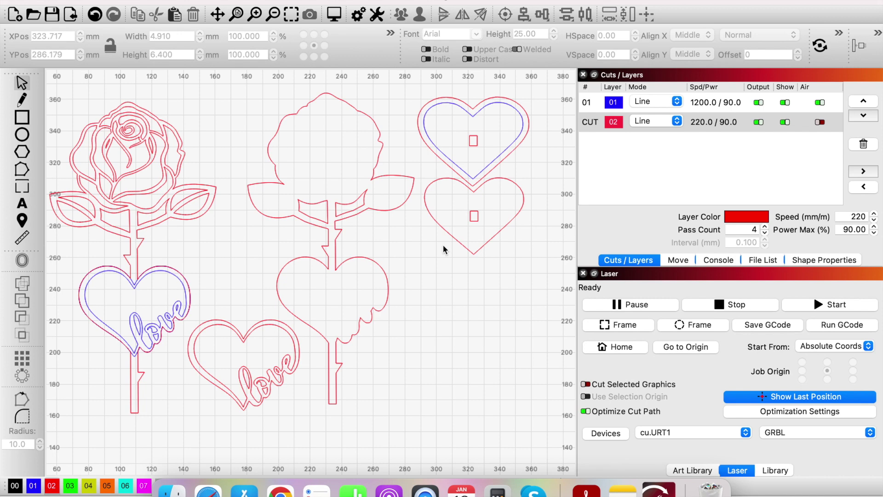
pyautogui.click(475, 212)
pyautogui.click(477, 216)
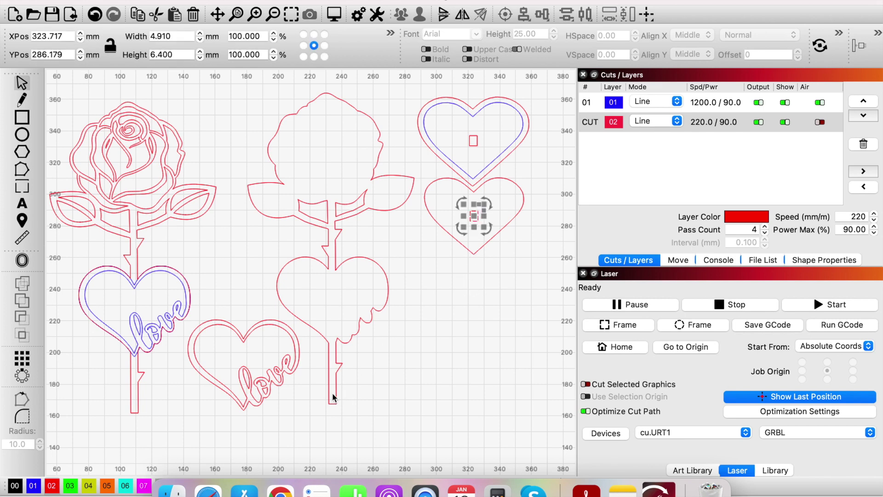
pyautogui.click(445, 353)
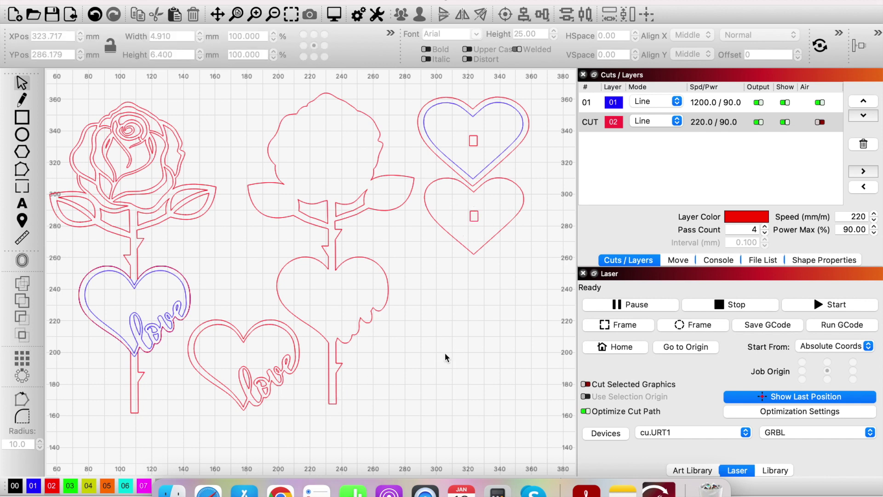
pyautogui.scroll(2, 473, 231)
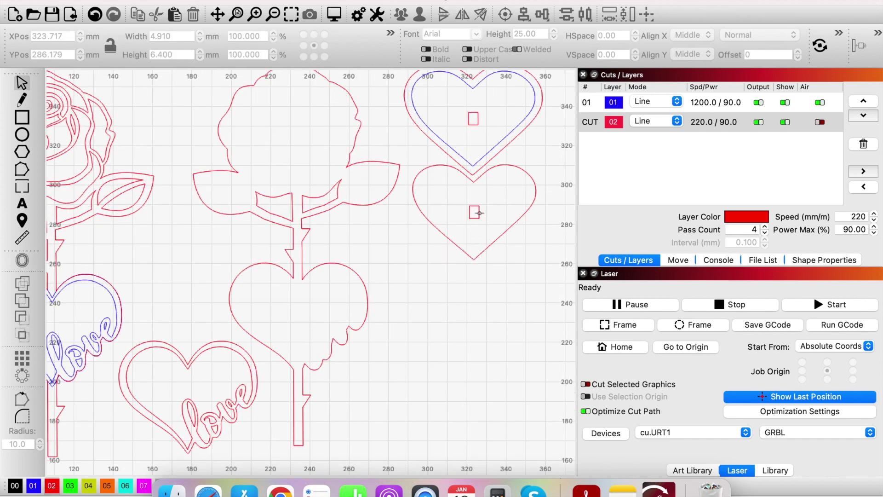
pyautogui.click(478, 213)
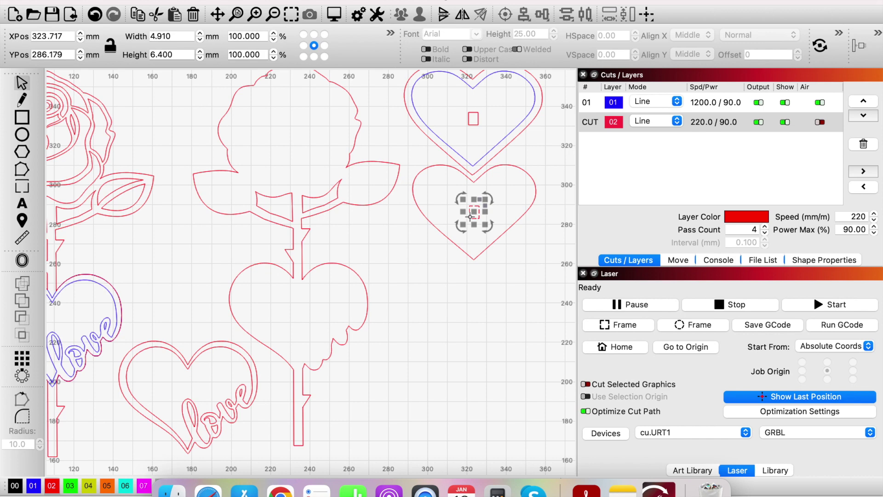
pyautogui.click(545, 299)
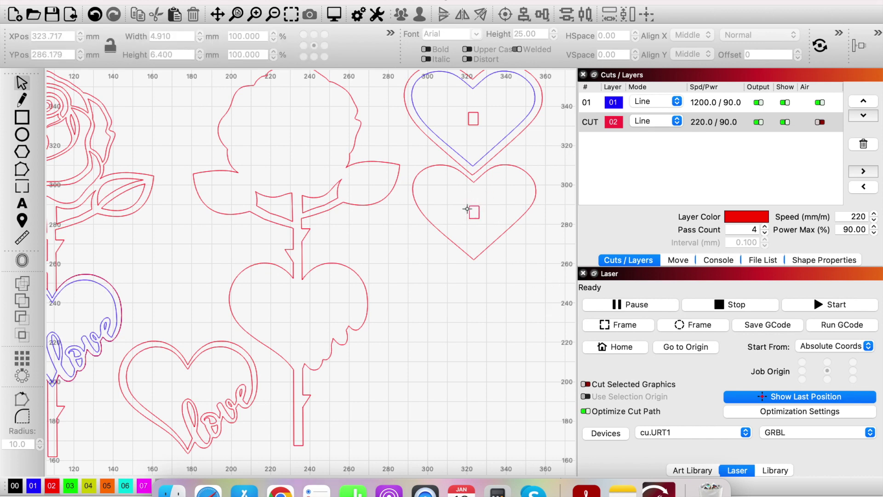
pyautogui.scroll(-1, 480, 221)
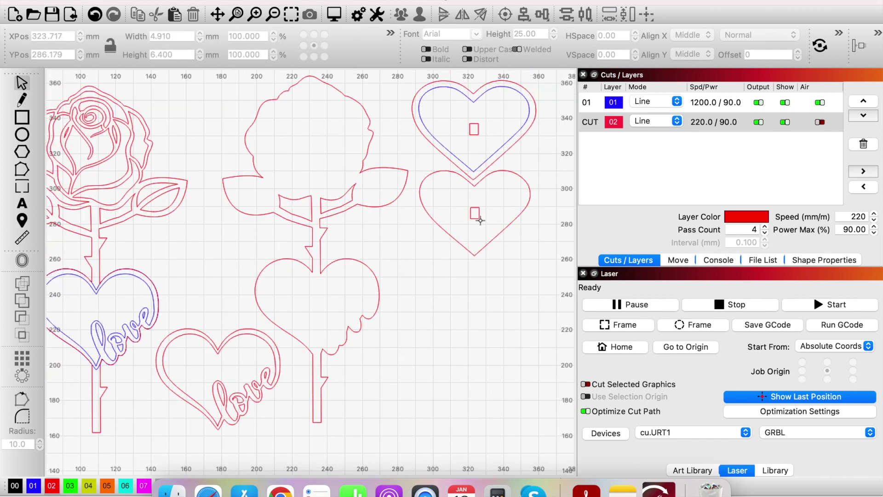
# - Check the width and height of the slot in the heart stand with the blue inner outline
pyautogui.click(478, 129)
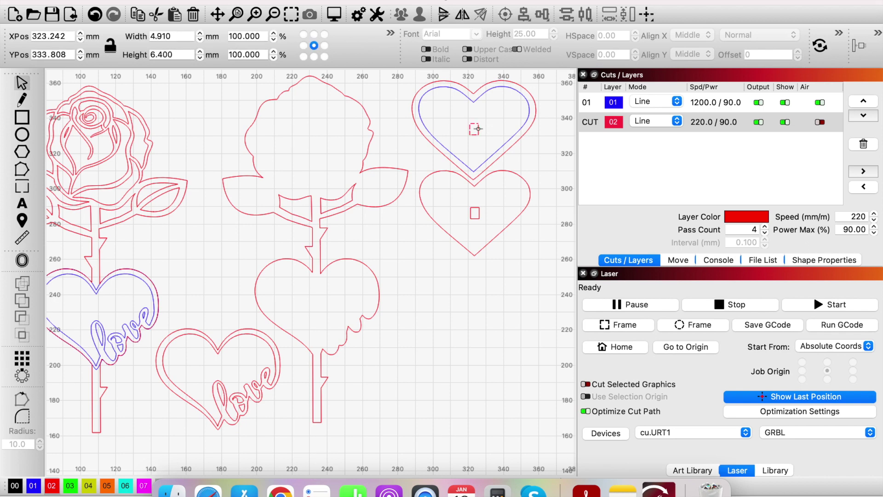
pyautogui.scroll(-1, 478, 130)
pyautogui.click(551, 166)
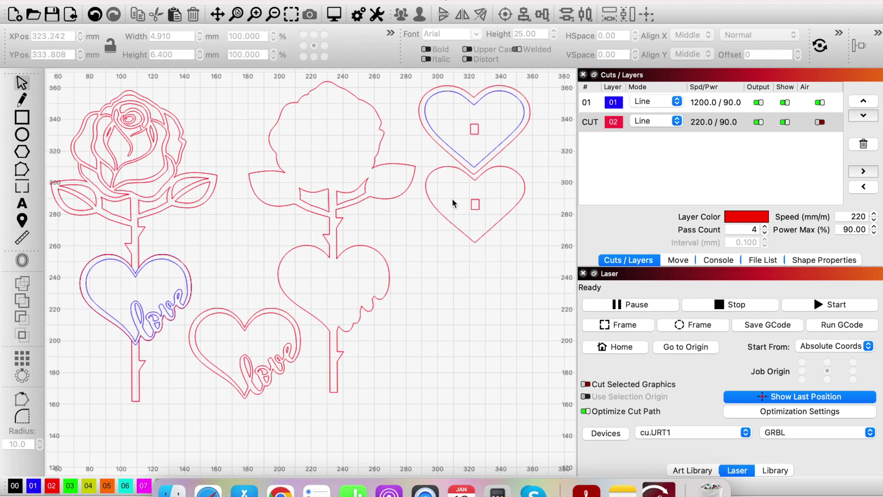
# - Move the plain heart stand with its slot away from the other stand to X 333, Y 207 mm
pyautogui.moveTo(527, 229); pyautogui.dragTo(491, 333)
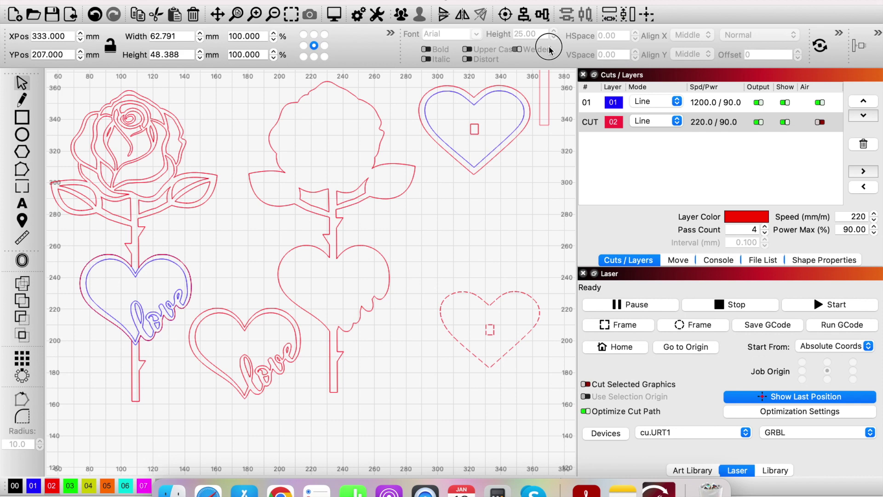
pyautogui.click(542, 165)
# - Check the layer settings of the blue inner outline in the upper heart stand
pyautogui.scroll(2, 543, 166)
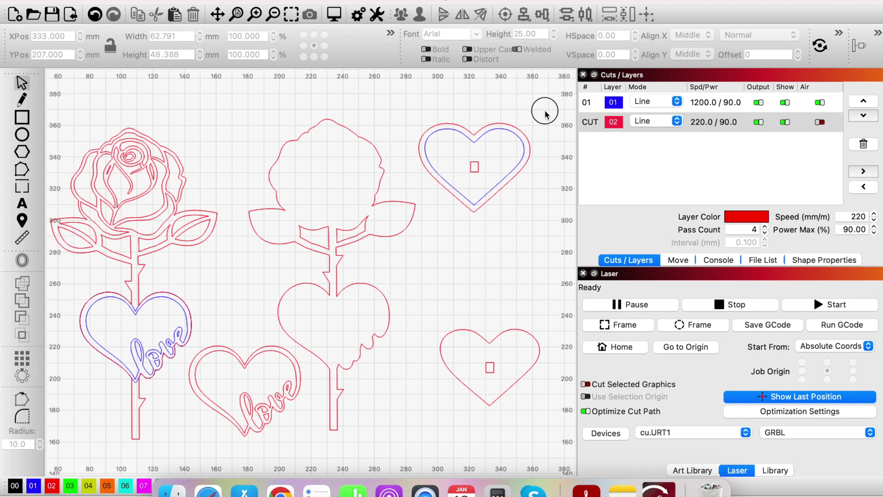
pyautogui.click(525, 140)
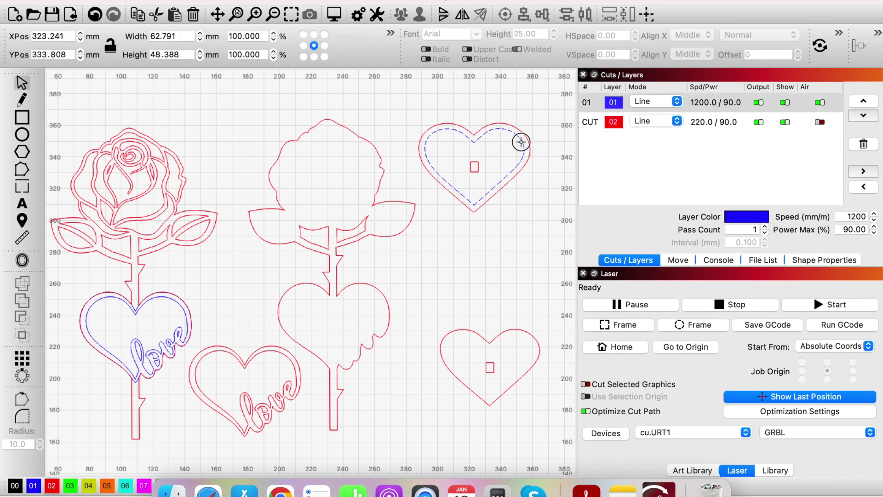
pyautogui.click(542, 193)
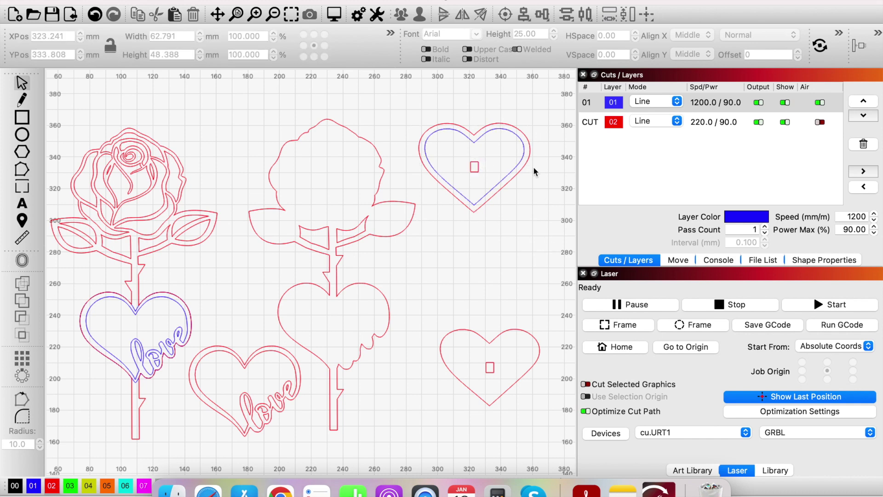
# - Ungroup the upper heart stand and check that its blue inner outline can be selected on its own
pyautogui.moveTo(413, 106); pyautogui.dragTo(559, 222)
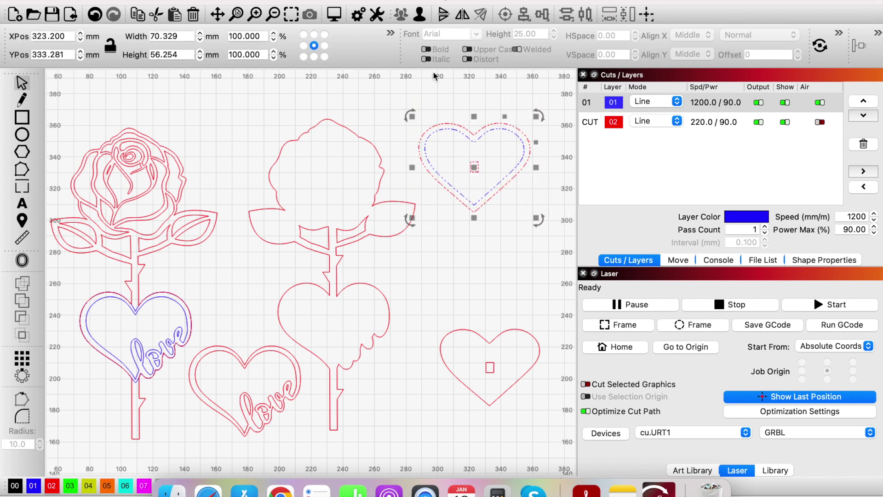
pyautogui.click(528, 156)
pyautogui.click(509, 184)
pyautogui.click(479, 199)
pyautogui.moveTo(414, 97); pyautogui.dragTo(537, 227)
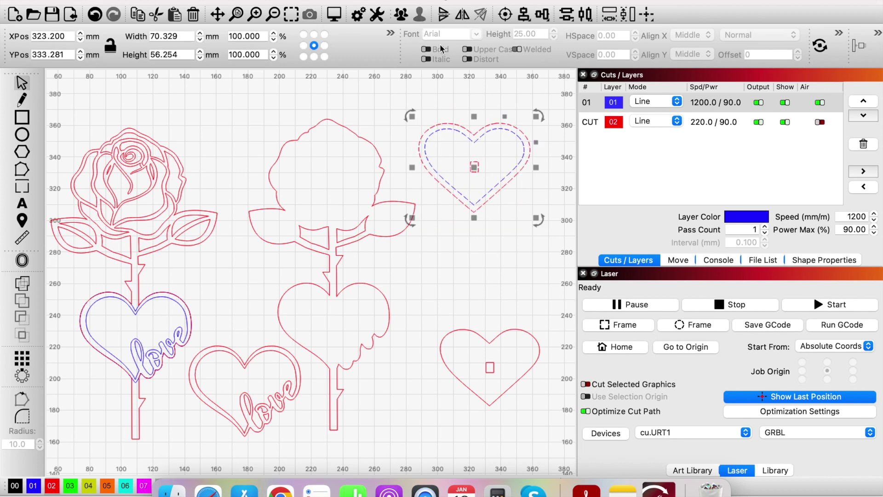
pyautogui.click(549, 248)
pyautogui.click(503, 183)
pyautogui.click(501, 183)
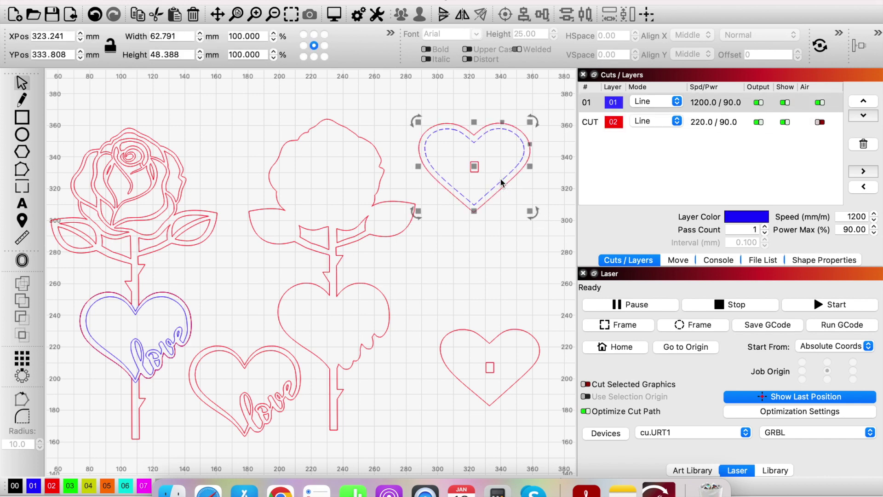
pyautogui.click(521, 243)
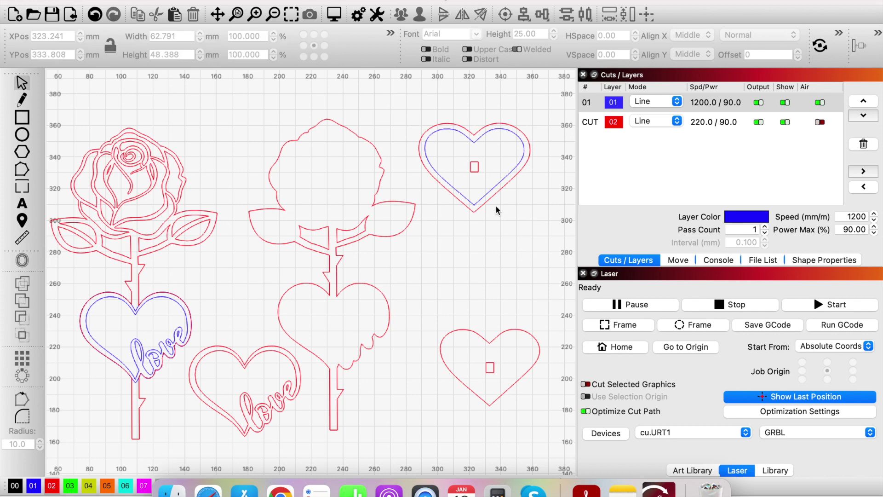
# - Set the height of the slot in the upper heart stand to 6 mm
pyautogui.click(478, 167)
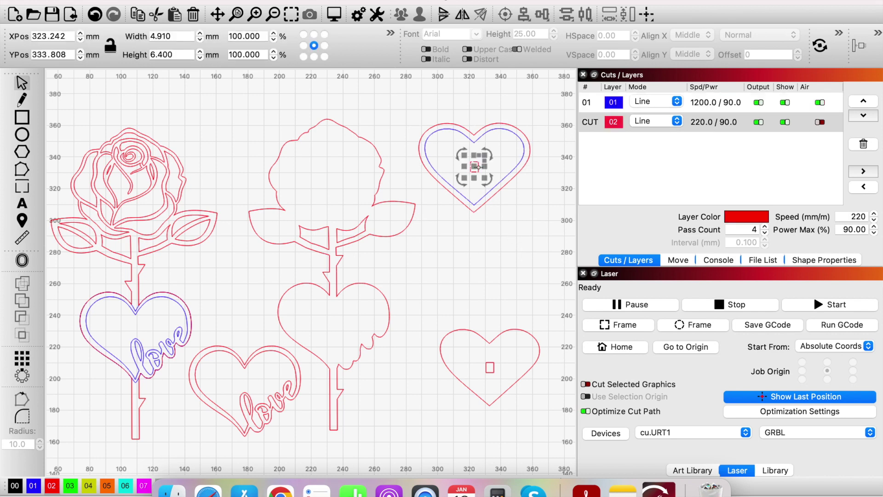
pyautogui.doubleClick(178, 55)
pyautogui.moveTo(177, 54); pyautogui.dragTo(157, 54)
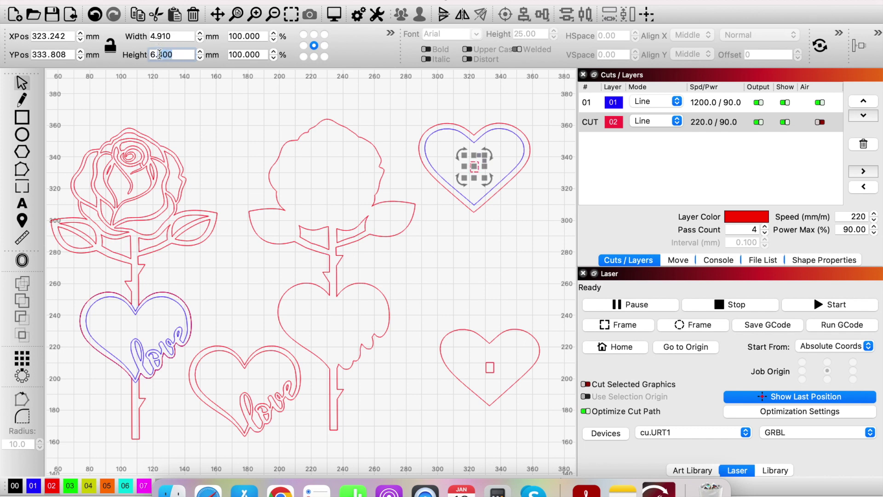
pyautogui.write('00')
pyautogui.click(223, 99)
pyautogui.scroll(1, 476, 168)
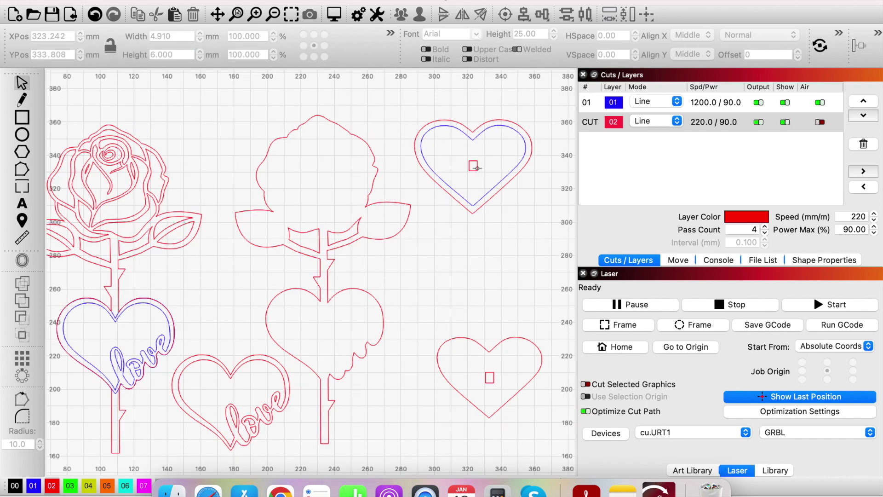
pyautogui.click(476, 167)
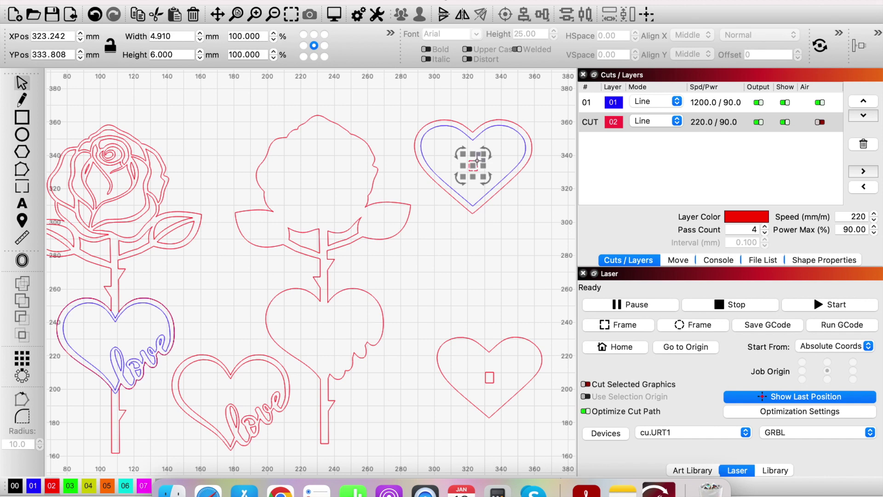
pyautogui.click(542, 229)
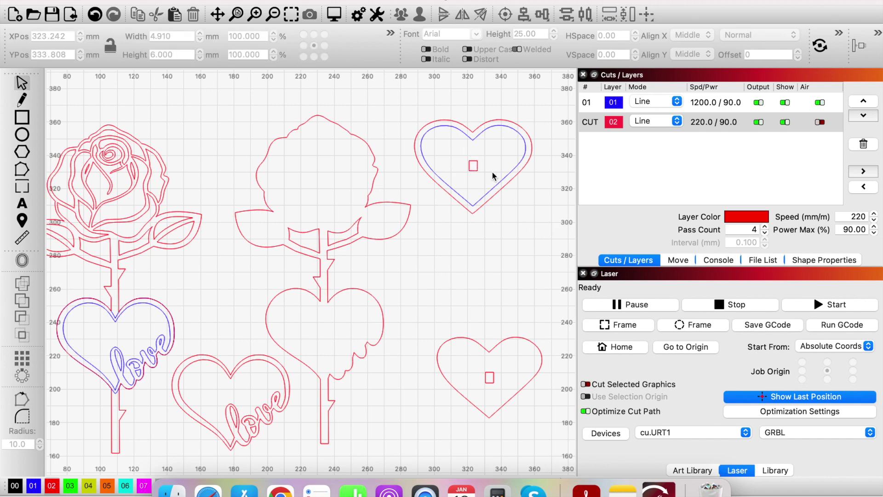
# - Check the slot size in the plain lower heart stand and delete that stand together with its slot
pyautogui.scroll(1, 492, 172)
pyautogui.click(491, 389)
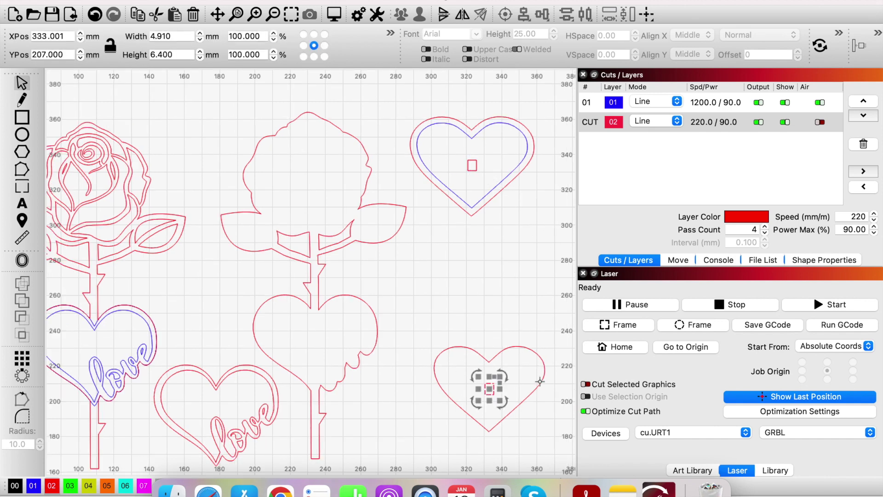
pyautogui.click(536, 412)
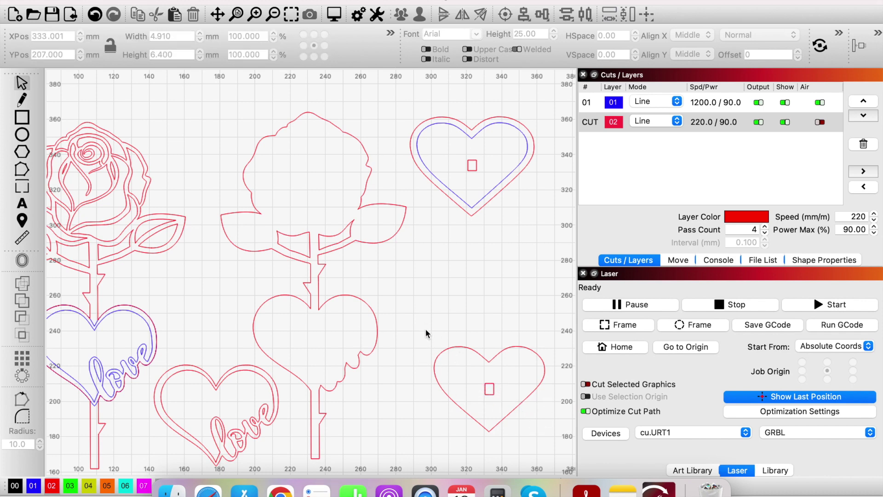
pyautogui.moveTo(415, 317); pyautogui.dragTo(555, 447)
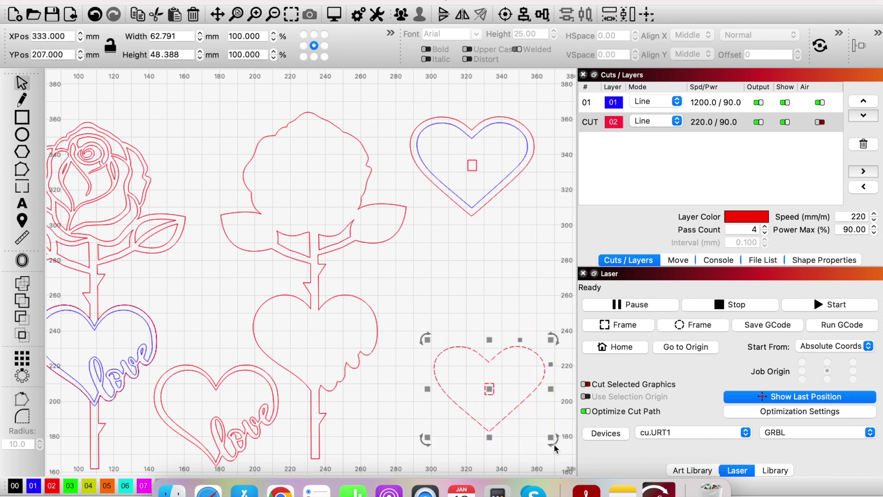
pyautogui.press('Delete')
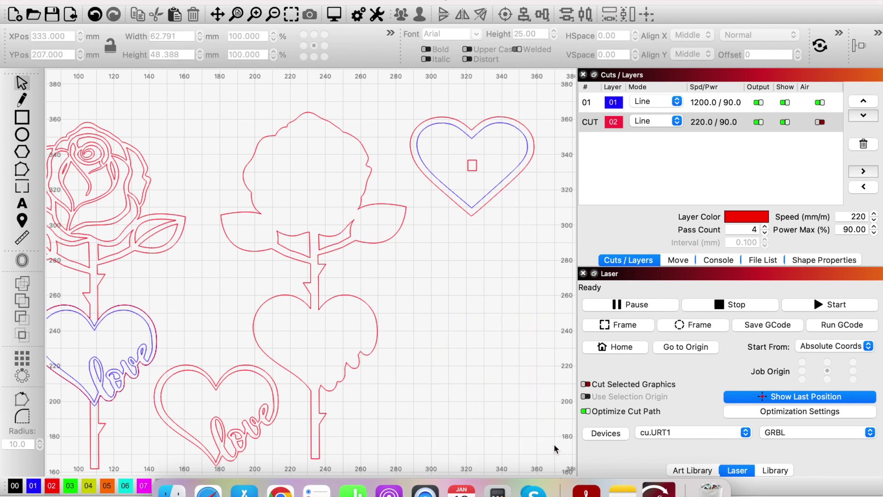
# - Check the blue inner outline and the slot of the remaining heart stand individually
pyautogui.scroll(1, 479, 111)
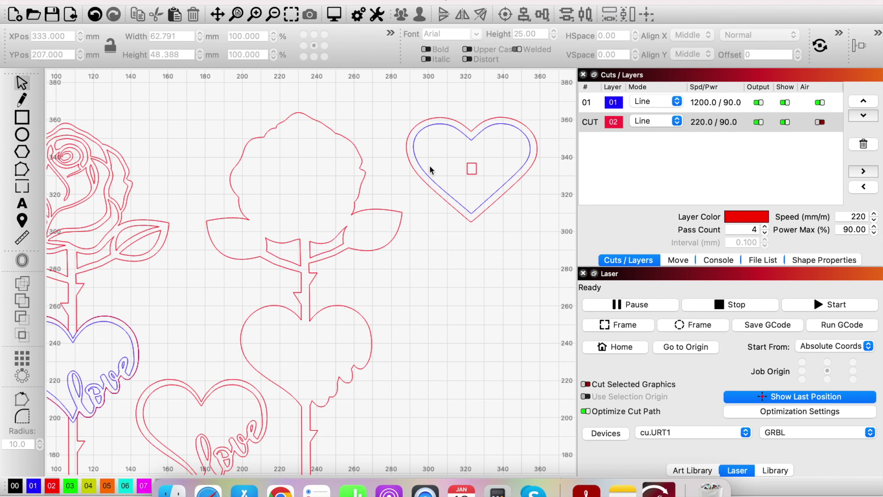
pyautogui.click(500, 186)
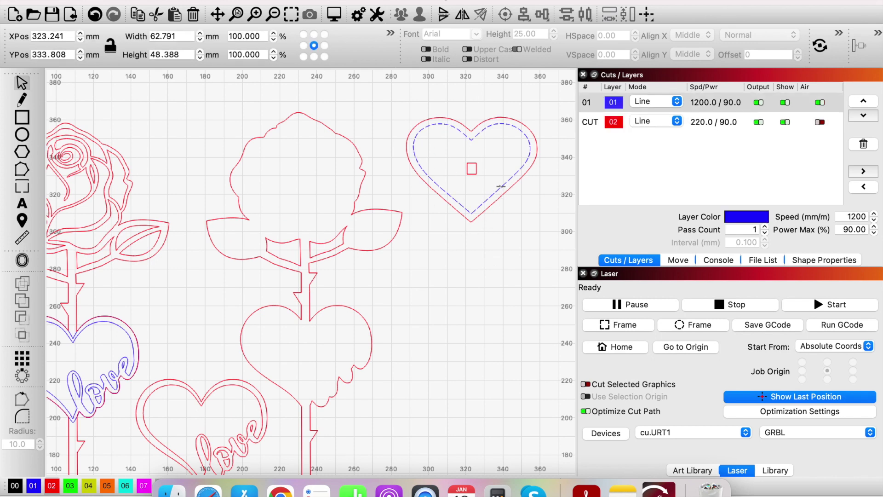
pyautogui.click(549, 271)
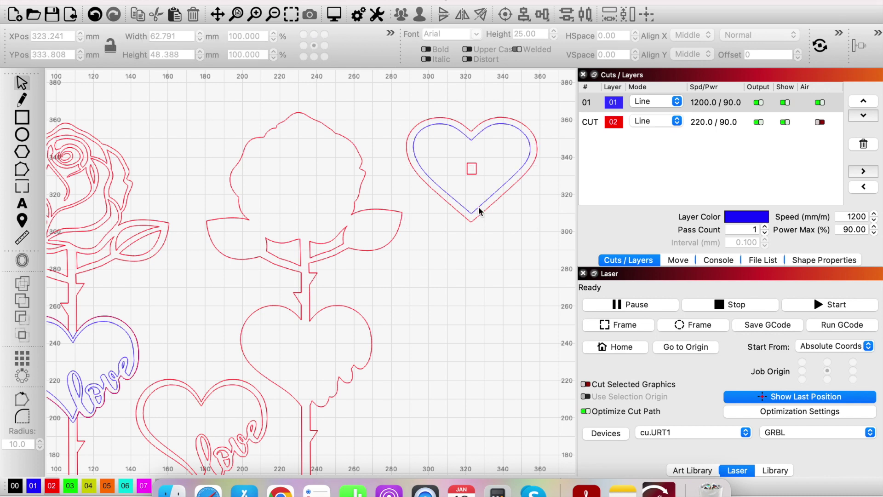
pyautogui.scroll(2, 476, 153)
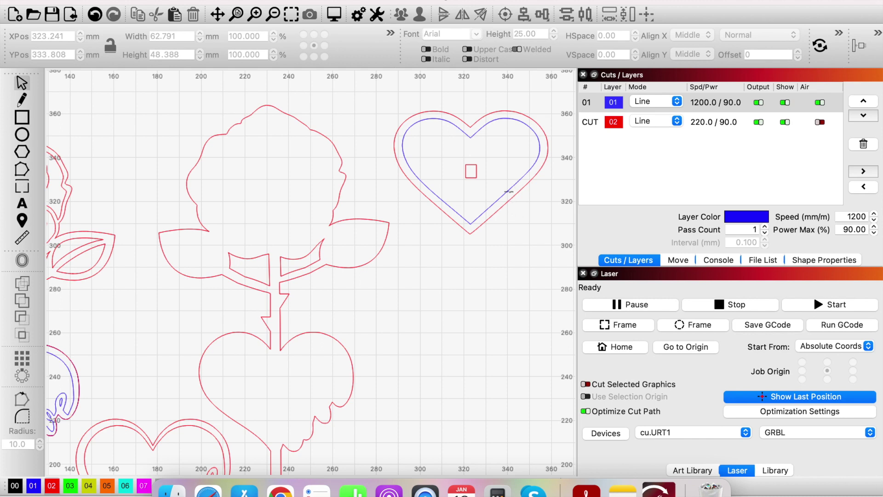
pyautogui.click(475, 172)
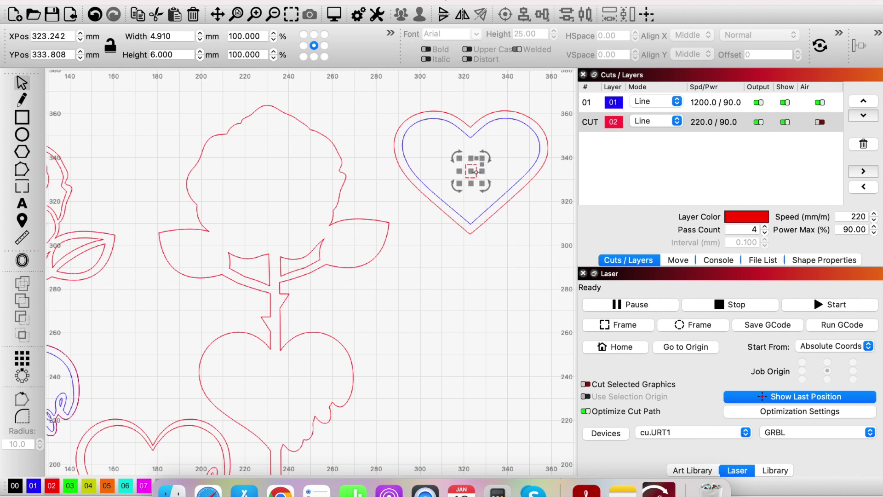
pyautogui.click(512, 187)
pyautogui.click(512, 219)
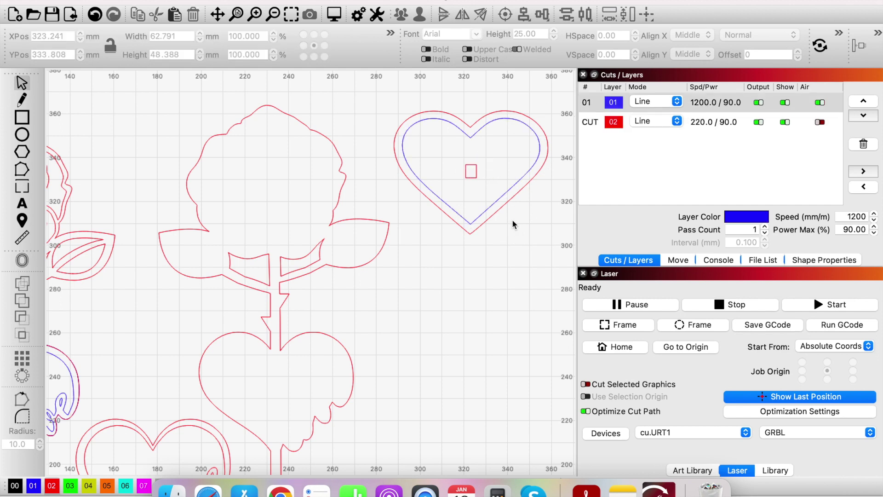
# - Copy the heart stand's slot and blue inner outline, and place the duplicate below the stand at X 330, Y 278 mm
pyautogui.click(477, 171)
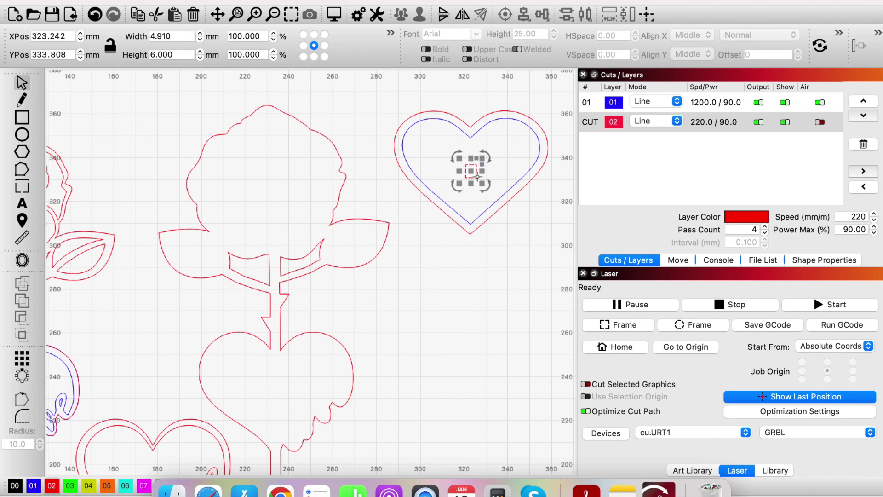
pyautogui.click(509, 180)
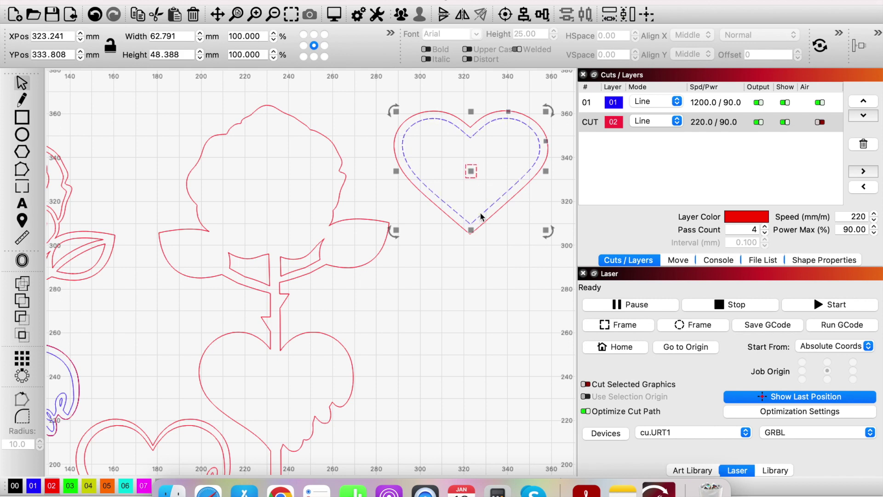
pyautogui.click(446, 288)
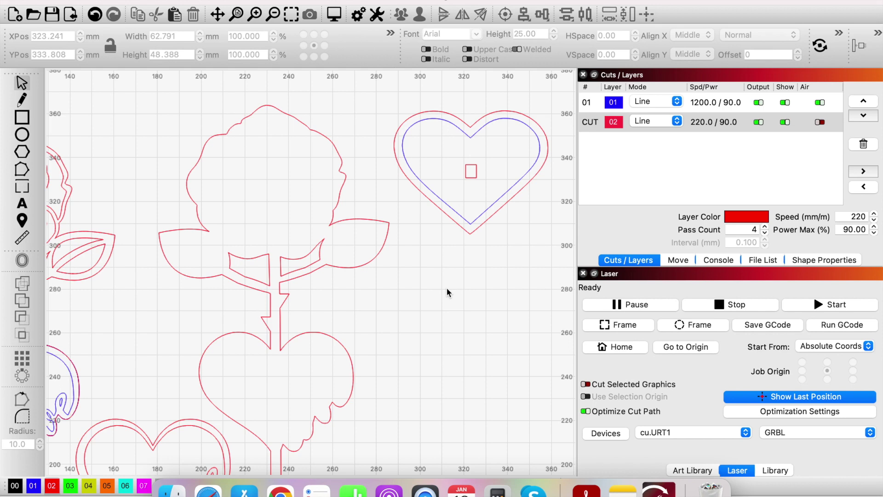
pyautogui.hotkey('ctrl', 'v')
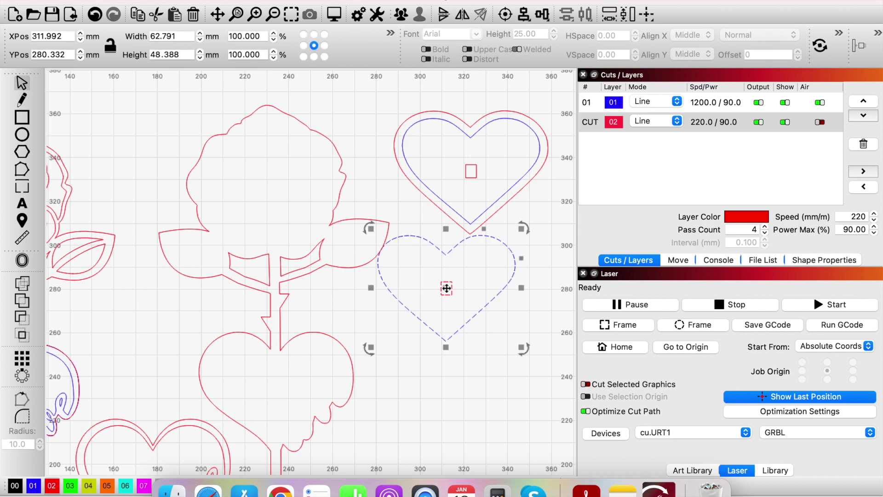
pyautogui.moveTo(447, 288); pyautogui.dragTo(486, 293)
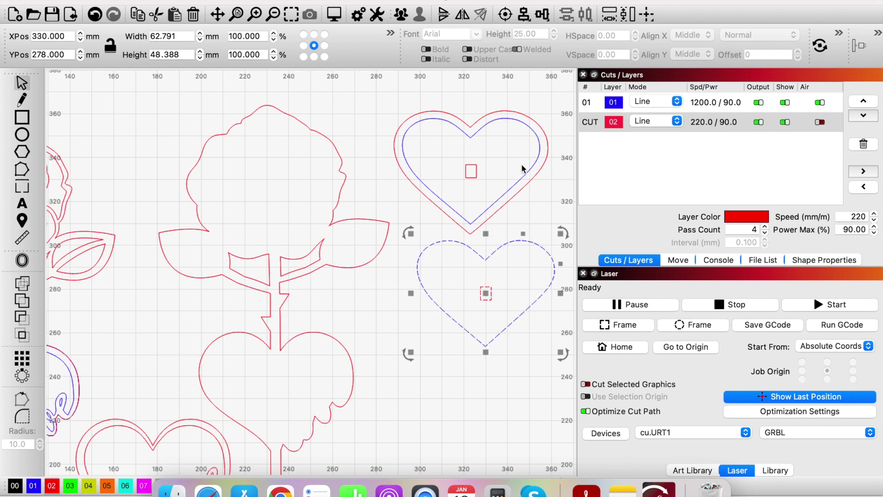
pyautogui.click(547, 377)
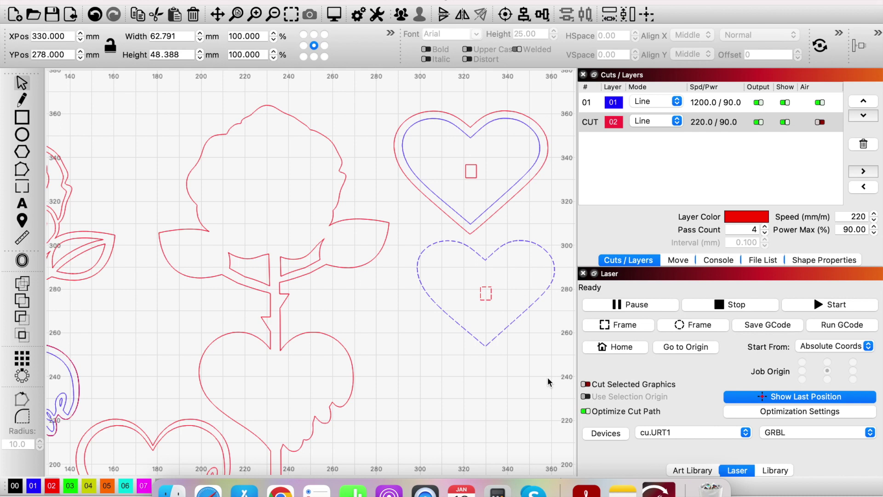
# - Check the copied slot's size and assign the copied heart outline and slot to red cut layer 02
pyautogui.click(490, 298)
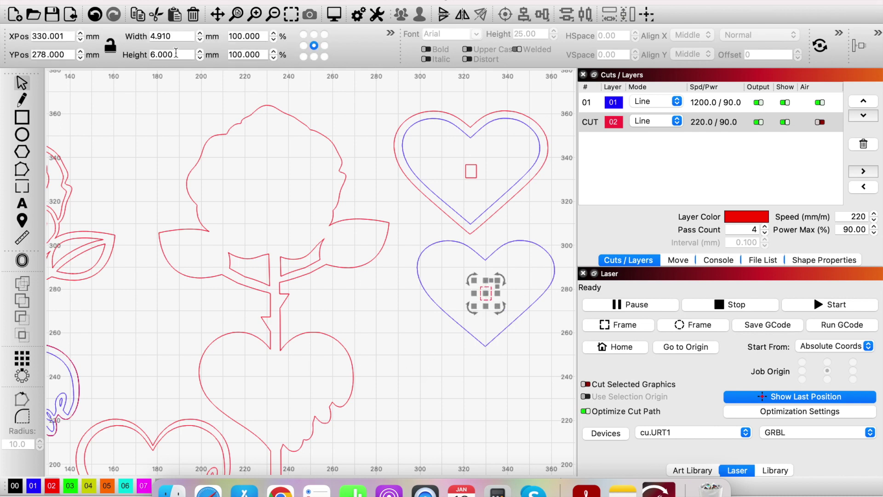
pyautogui.click(530, 371)
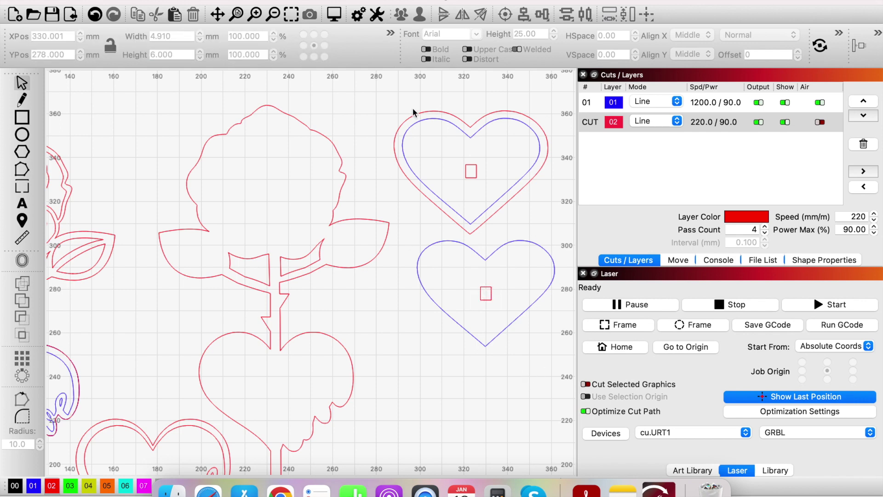
pyautogui.moveTo(405, 226); pyautogui.dragTo(558, 374)
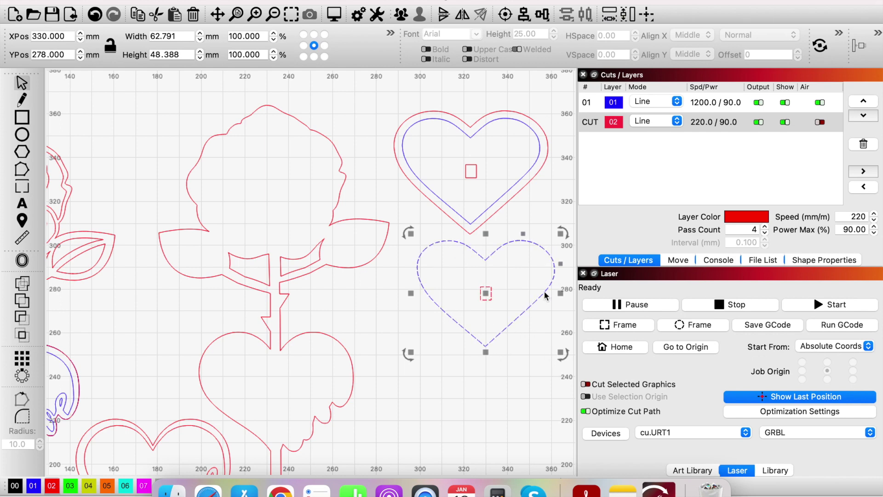
pyautogui.click(535, 382)
pyautogui.moveTo(404, 233); pyautogui.dragTo(561, 365)
pyautogui.click(52, 485)
pyautogui.click(422, 395)
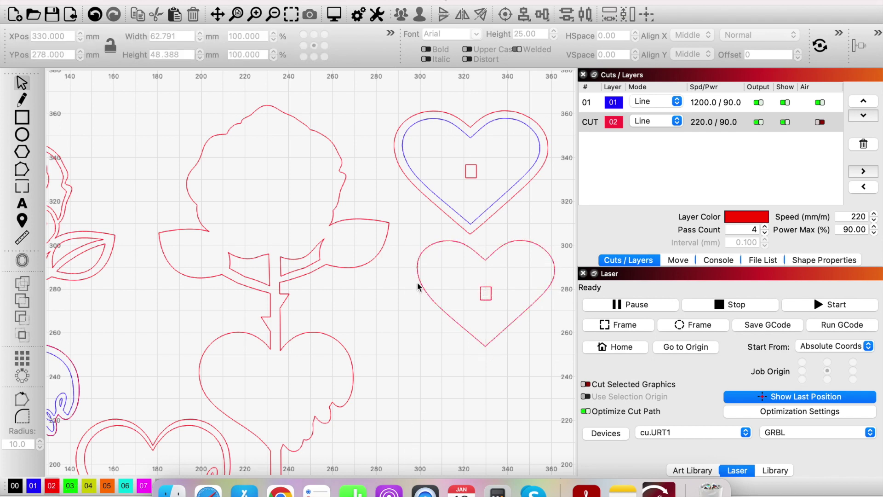
# - Group the copied red heart with its slot and move it further down, away from the upper stand
pyautogui.click(427, 254)
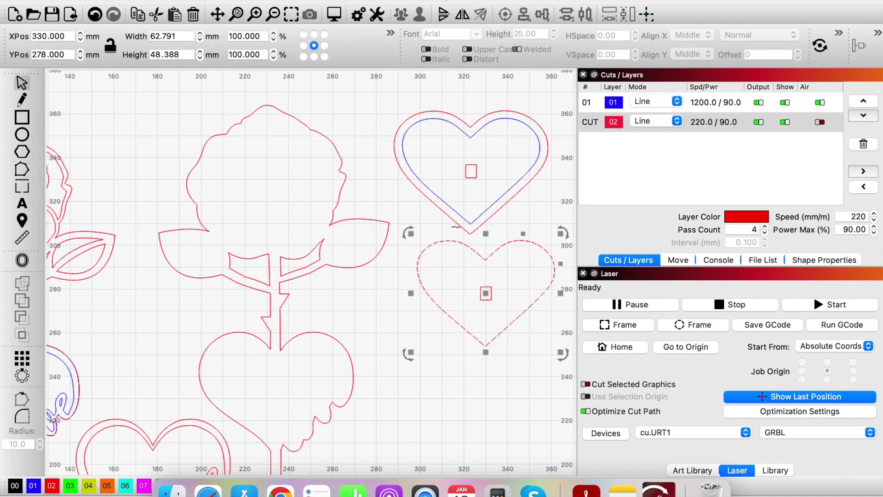
pyautogui.click(543, 426)
pyautogui.click(426, 247)
pyautogui.click(402, 281)
pyautogui.moveTo(400, 233); pyautogui.dragTo(575, 361)
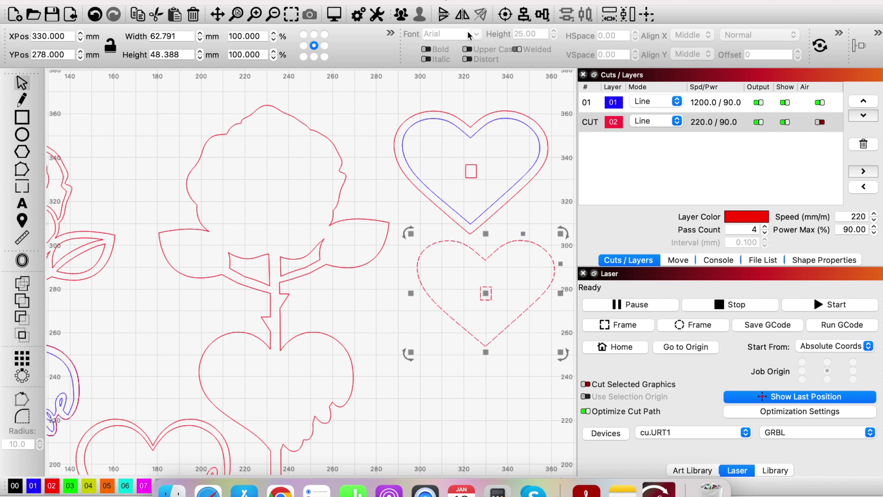
pyautogui.click(402, 15)
pyautogui.click(525, 324)
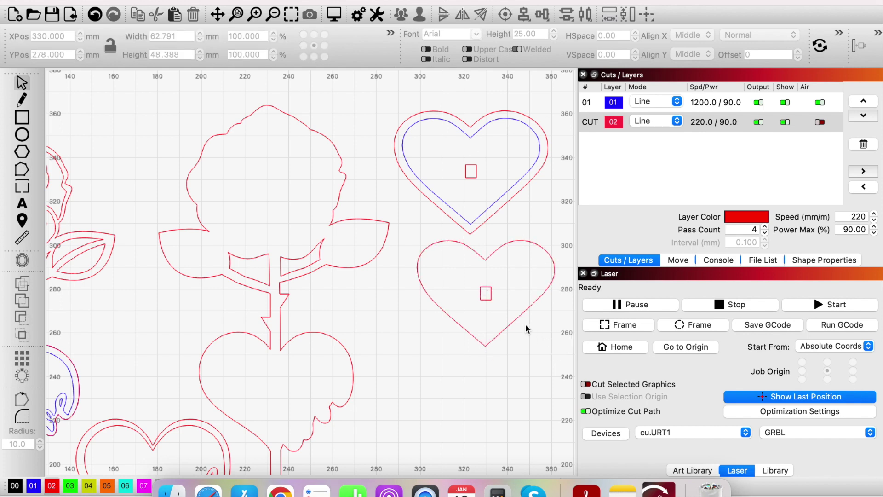
pyautogui.moveTo(493, 294); pyautogui.dragTo(475, 373)
# - Group the upper heart stand's outer outline, blue inner outline and slot
pyautogui.click(507, 201)
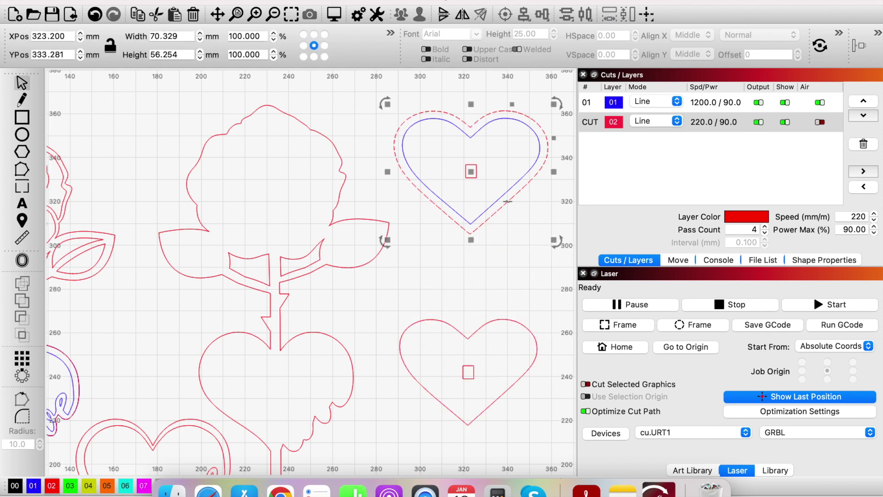
pyautogui.click(534, 258)
pyautogui.moveTo(381, 94); pyautogui.dragTo(566, 249)
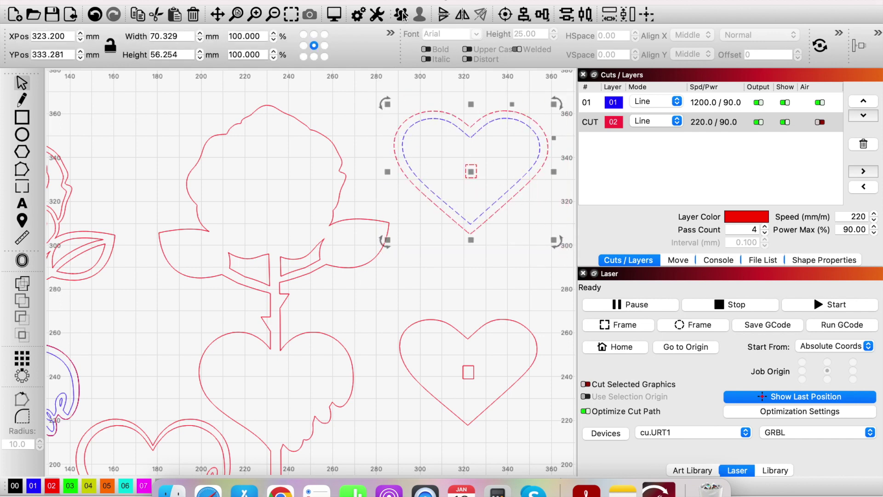
pyautogui.click(544, 282)
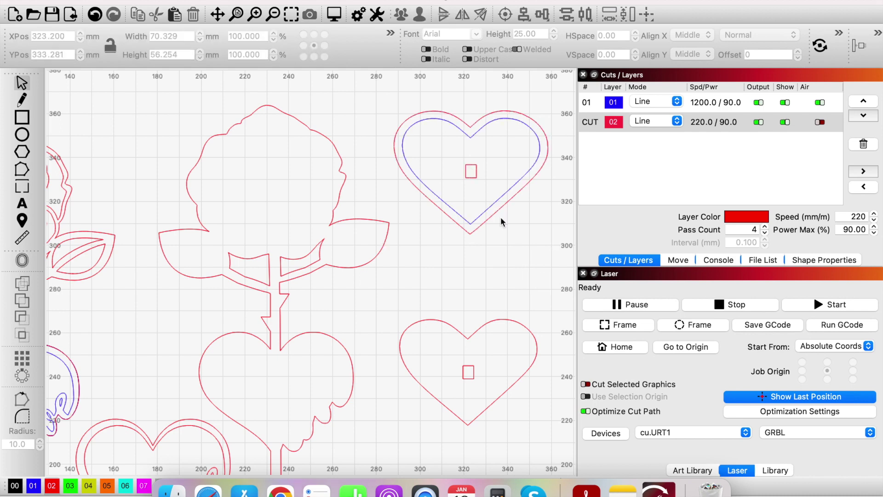
# - Move the grouped two-colour heart stand slightly up and to the left, centred at X 321, Y 339 mm
pyautogui.click(478, 176)
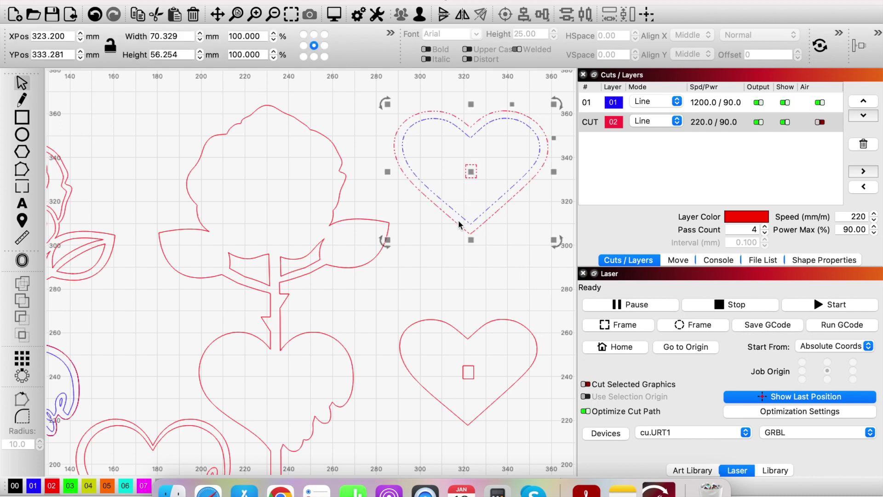
pyautogui.moveTo(470, 169); pyautogui.dragTo(467, 159)
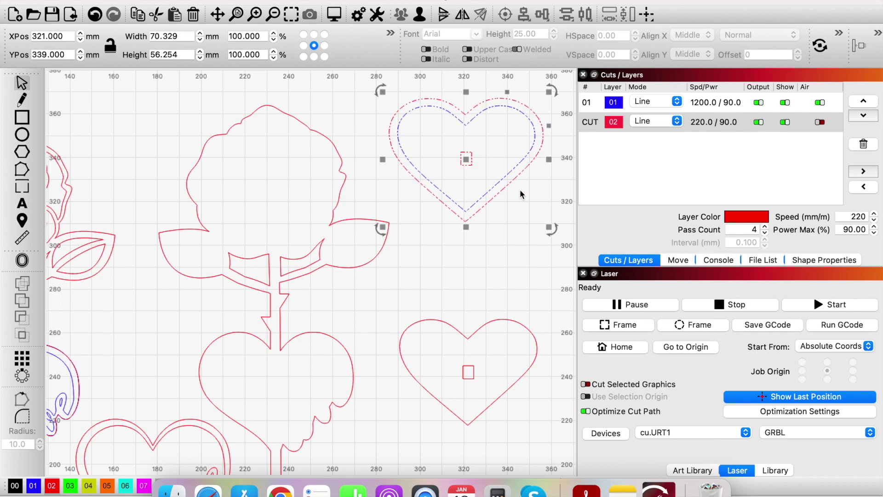
pyautogui.click(513, 262)
# - Review the speed, maximum power and pass count of the red CUT layer 02, and check the blue layer 01 settings
pyautogui.scroll(-3, 513, 265)
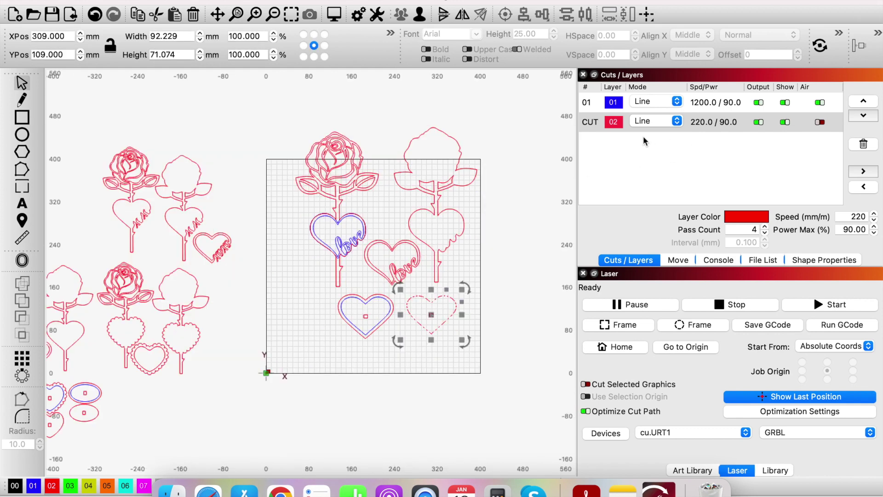
pyautogui.click(725, 124)
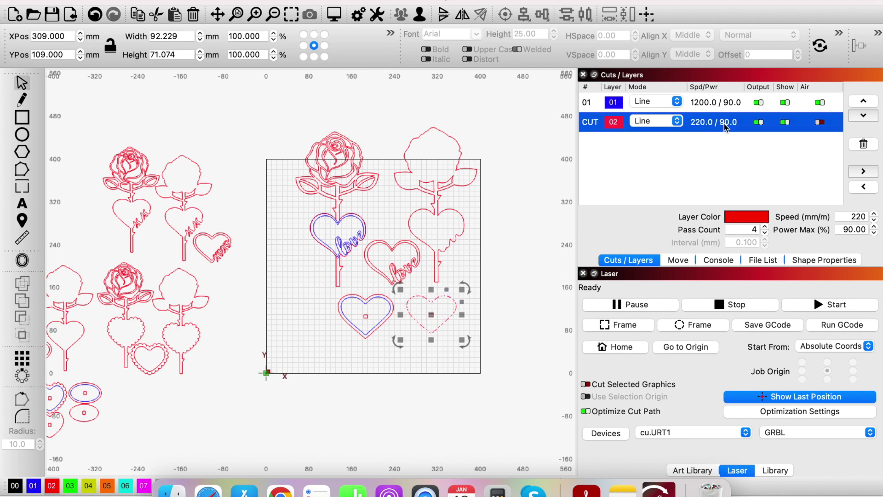
pyautogui.doubleClick(724, 124)
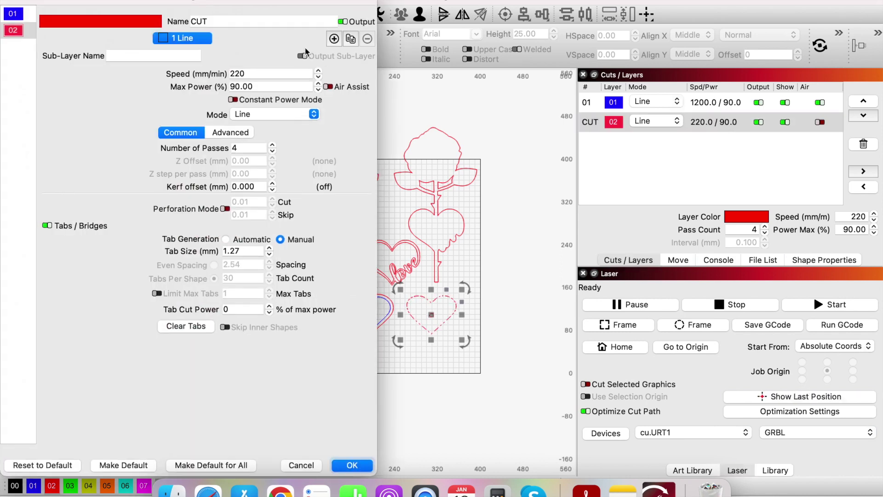
pyautogui.click(241, 73)
pyautogui.moveTo(259, 86); pyautogui.dragTo(205, 89)
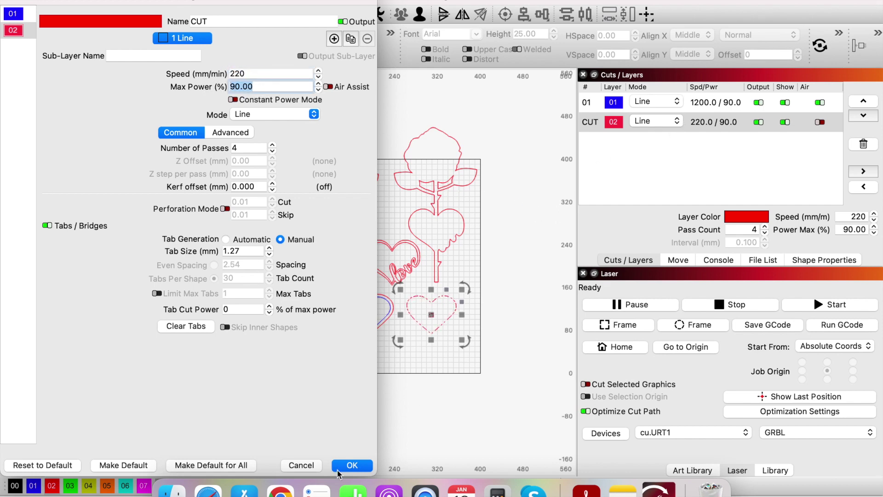
pyautogui.click(351, 465)
pyautogui.press('Up')
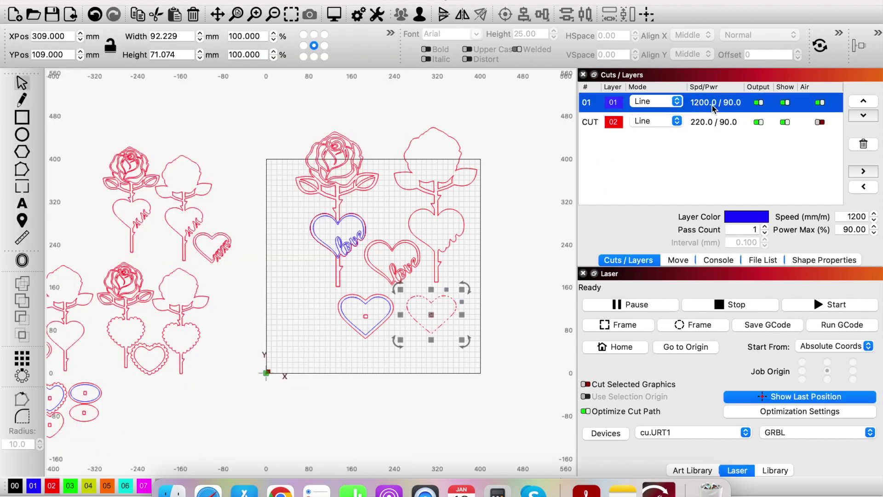
pyautogui.click(554, 224)
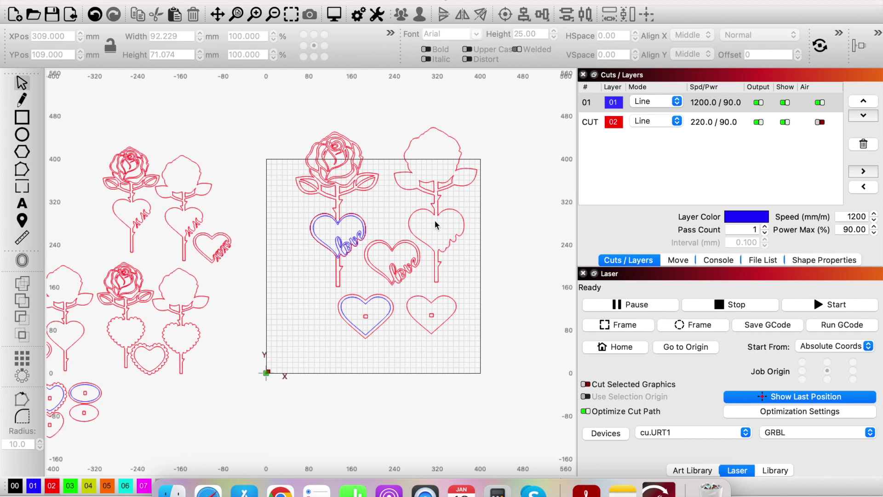